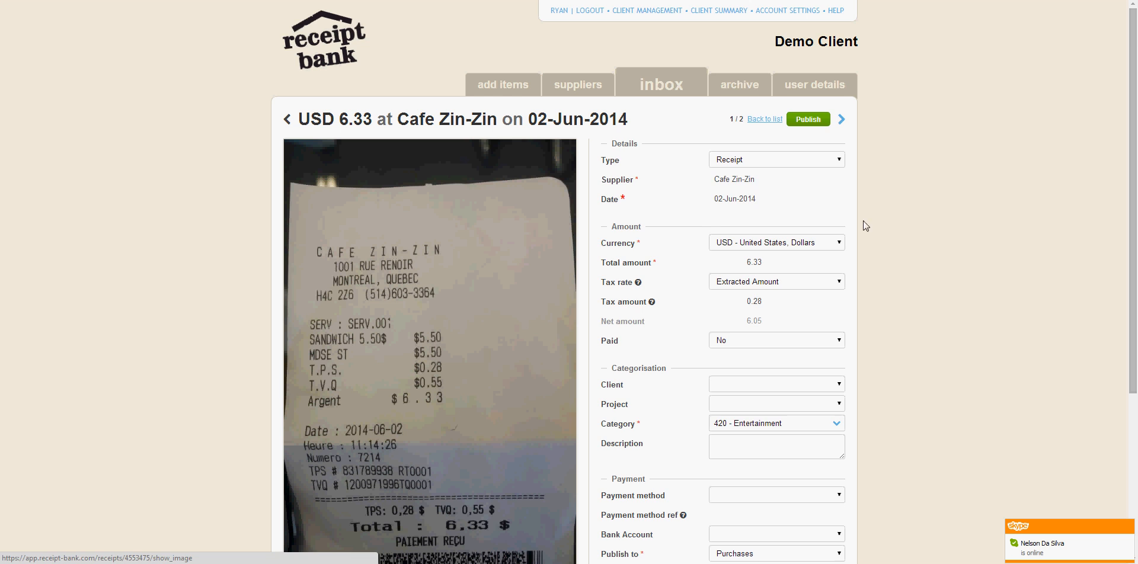
Step: Review the Cafe Zin-Zin receipt's extracted details, amounts and categorisation, including the available tax rate options
scroll(918, 231, down, 1)
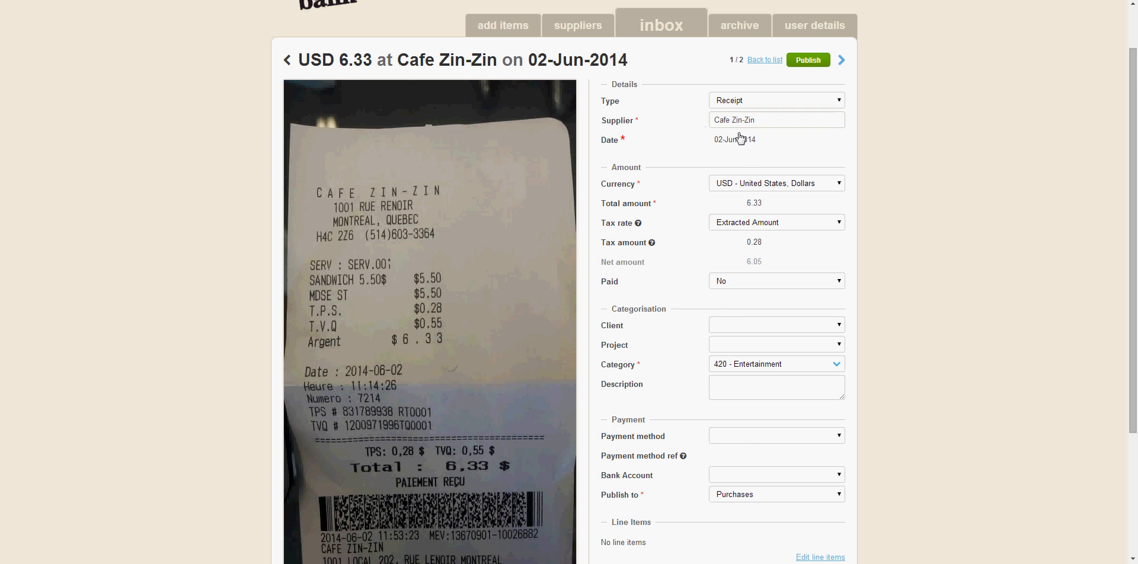
scroll(894, 148, down, 1)
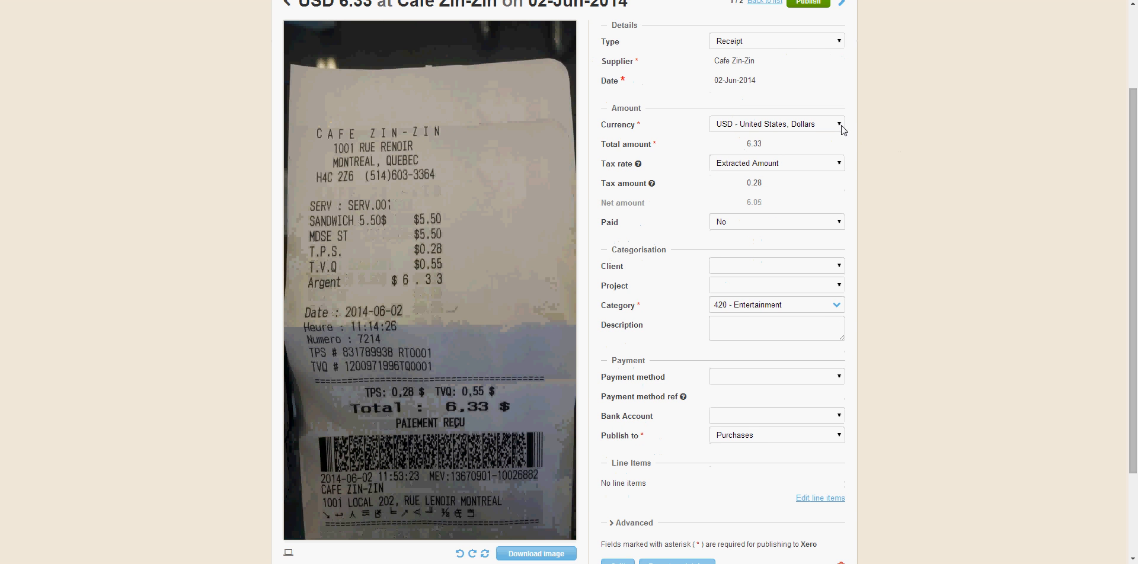
scroll(917, 139, up, 1)
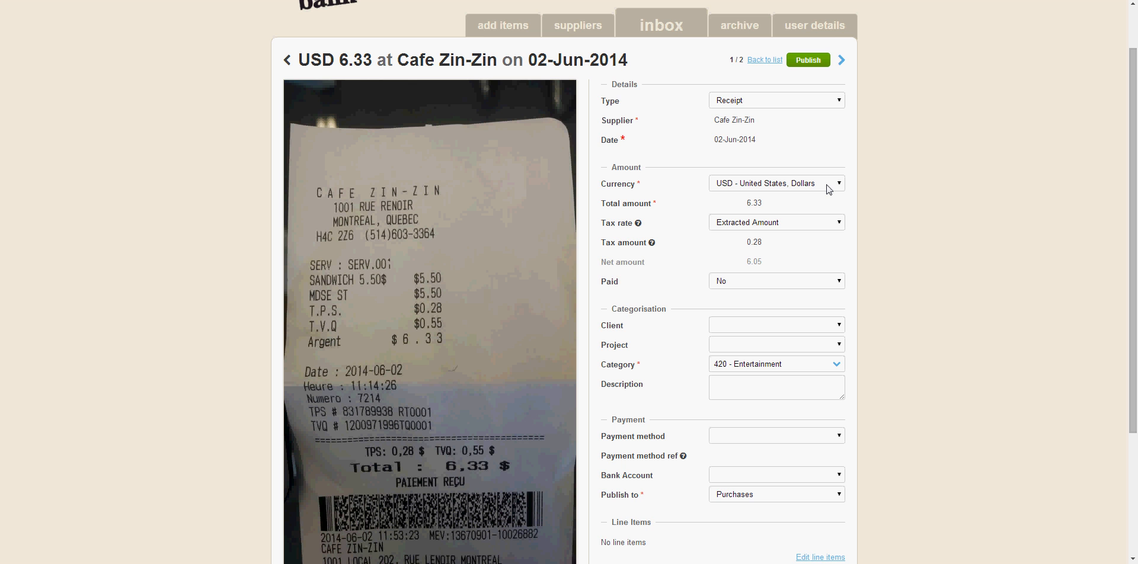
click(841, 224)
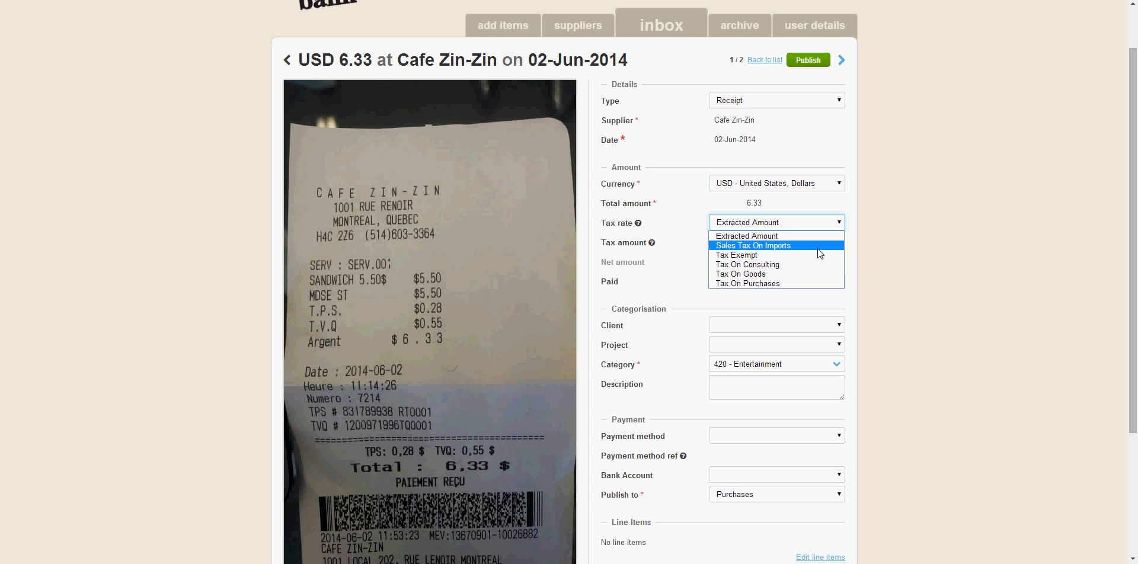
click(933, 243)
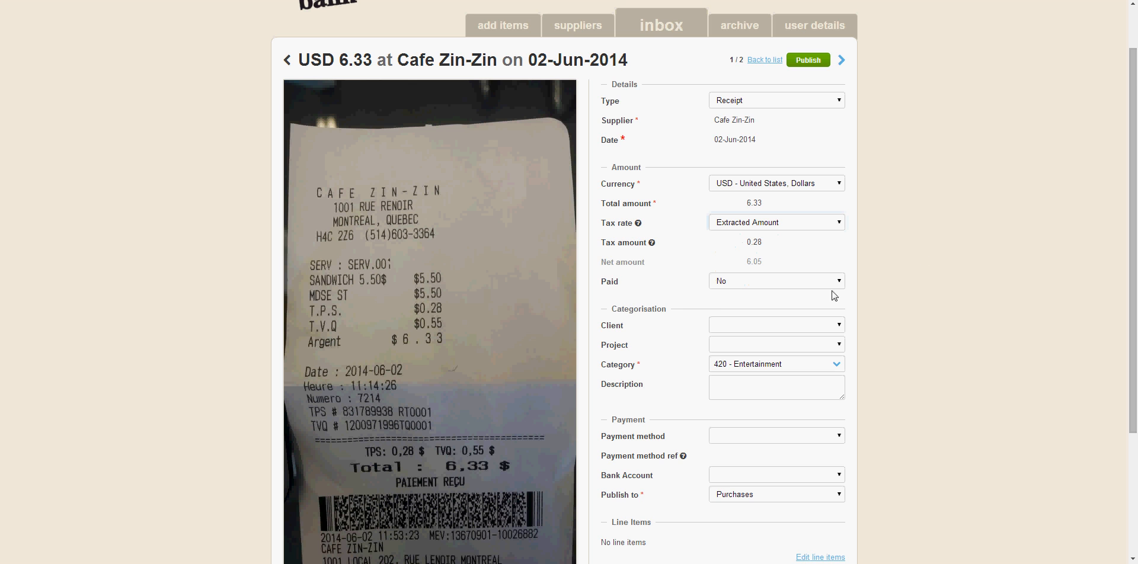
scroll(929, 243, down, 1)
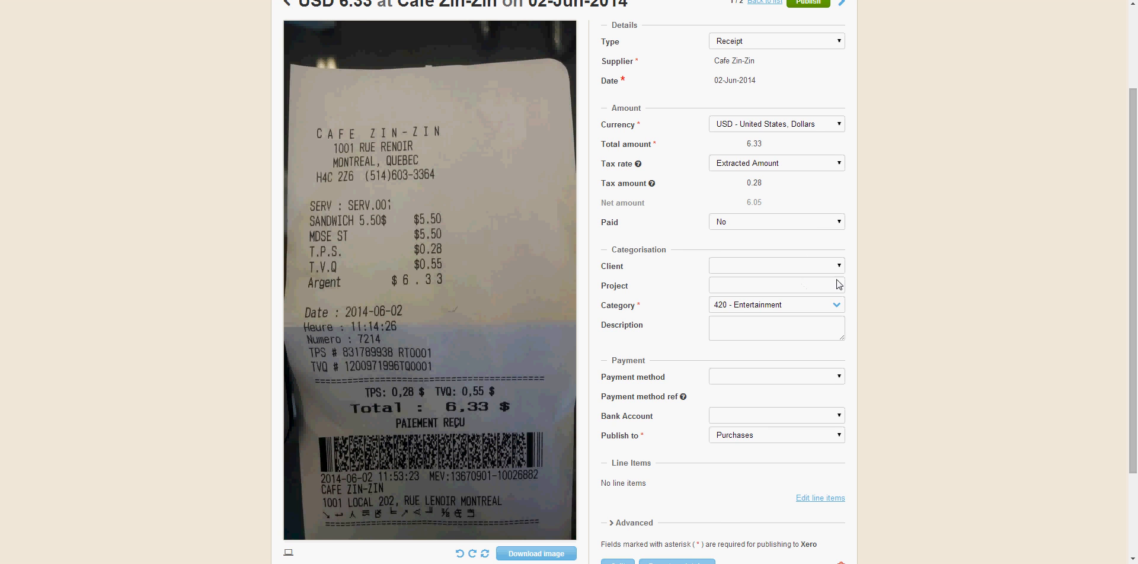
scroll(942, 262, down, 1)
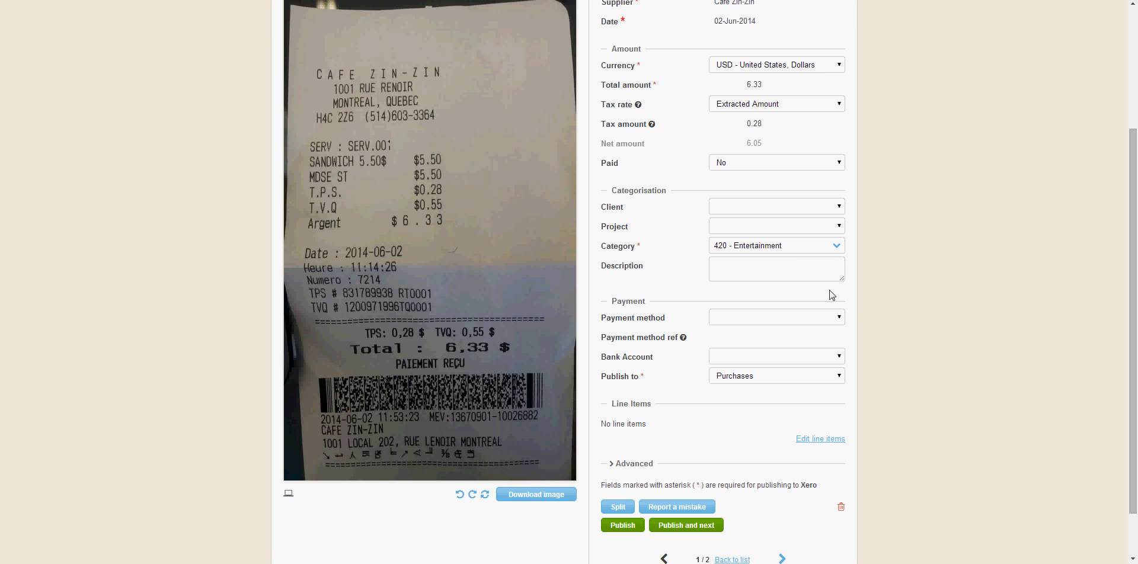
Step: Check the available payment method and bank account options for the Cafe Zin-Zin receipt without choosing any
click(839, 318)
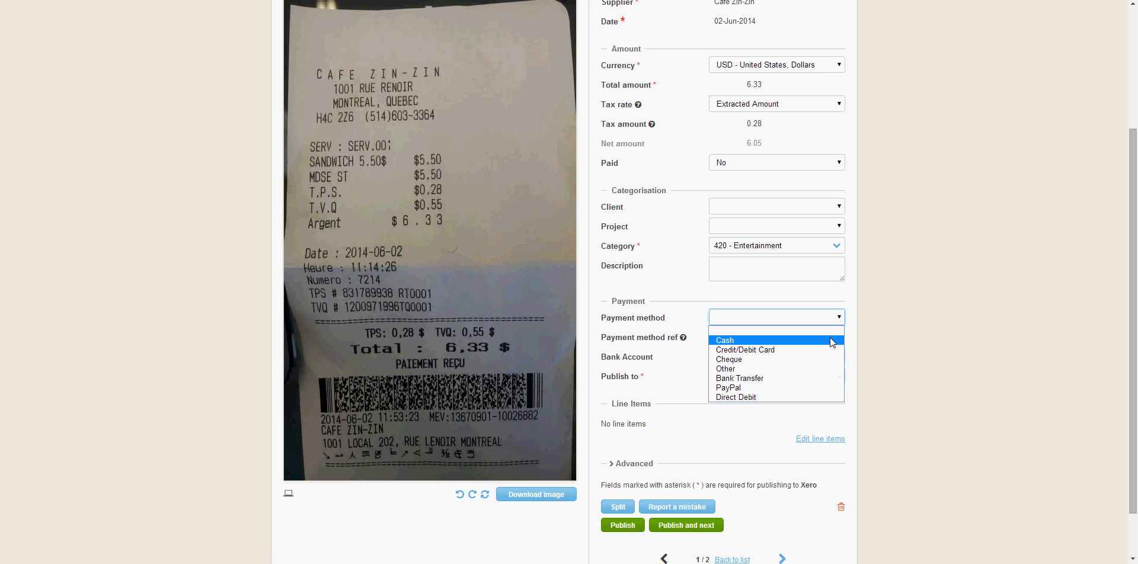
click(922, 330)
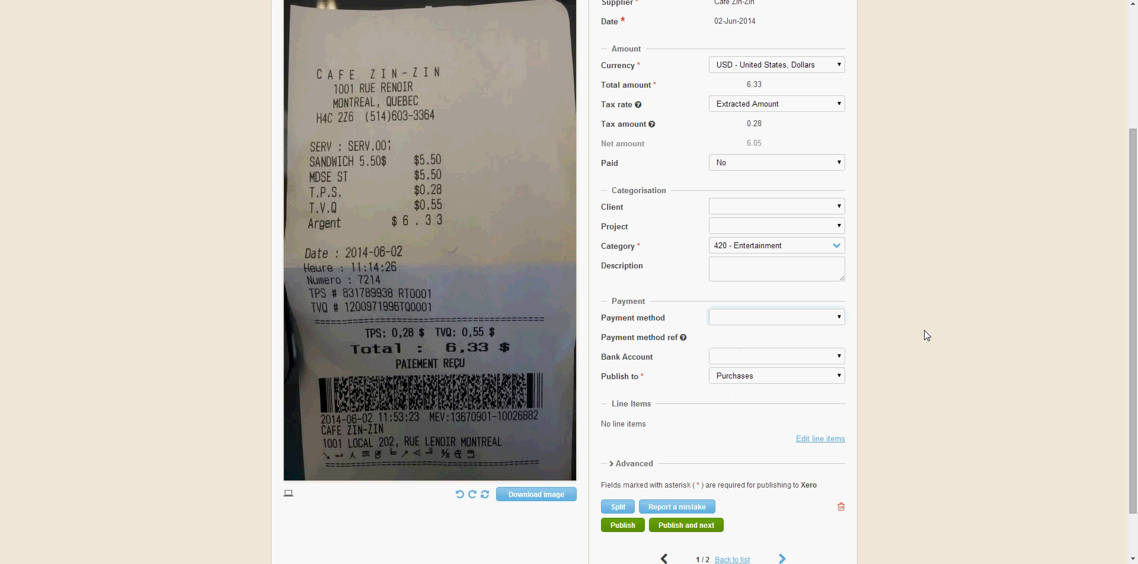
click(764, 319)
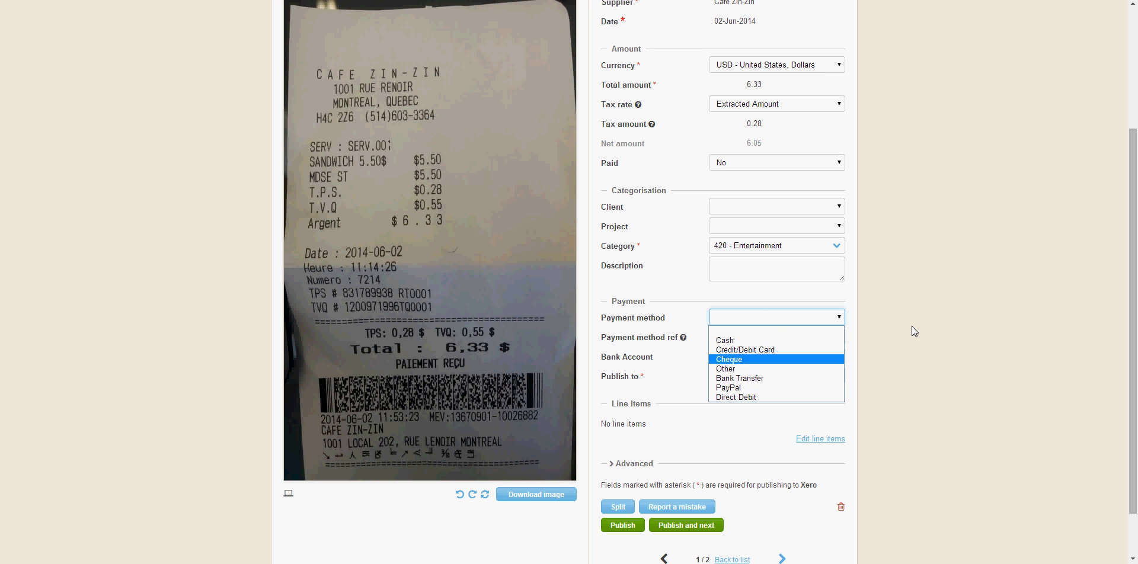
click(913, 326)
click(783, 355)
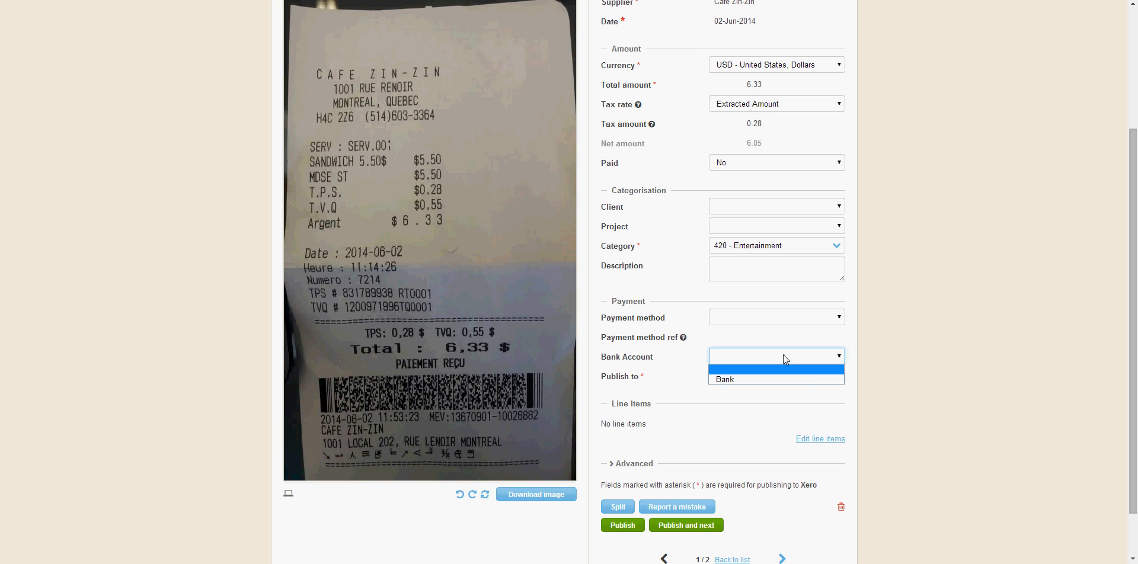
click(912, 365)
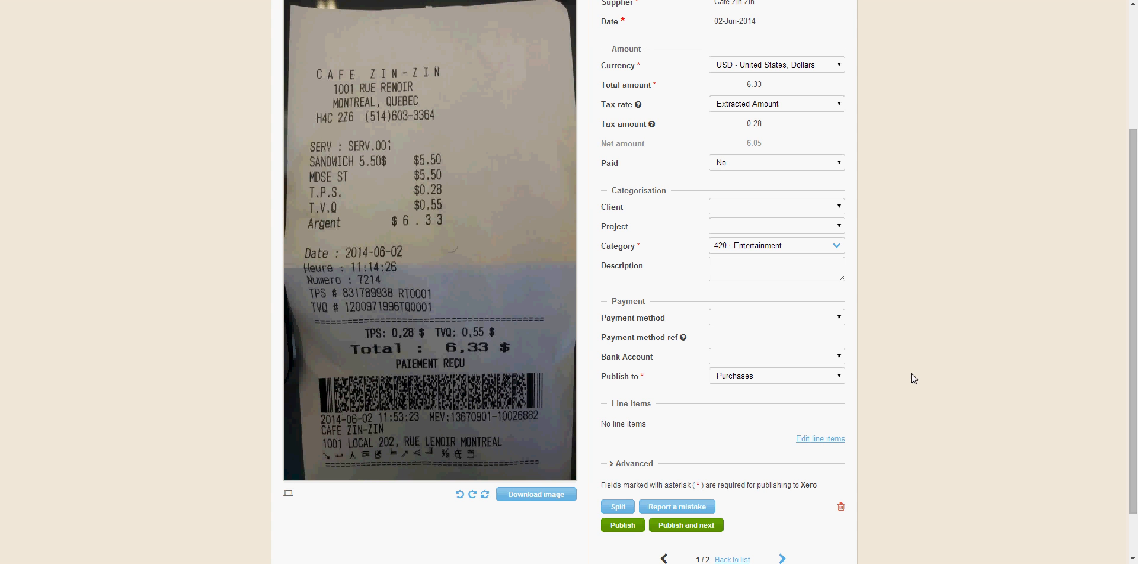
Step: Go to the next receipt, from Le Bombay Tandoori, and look over its details
scroll(915, 344, up, 2)
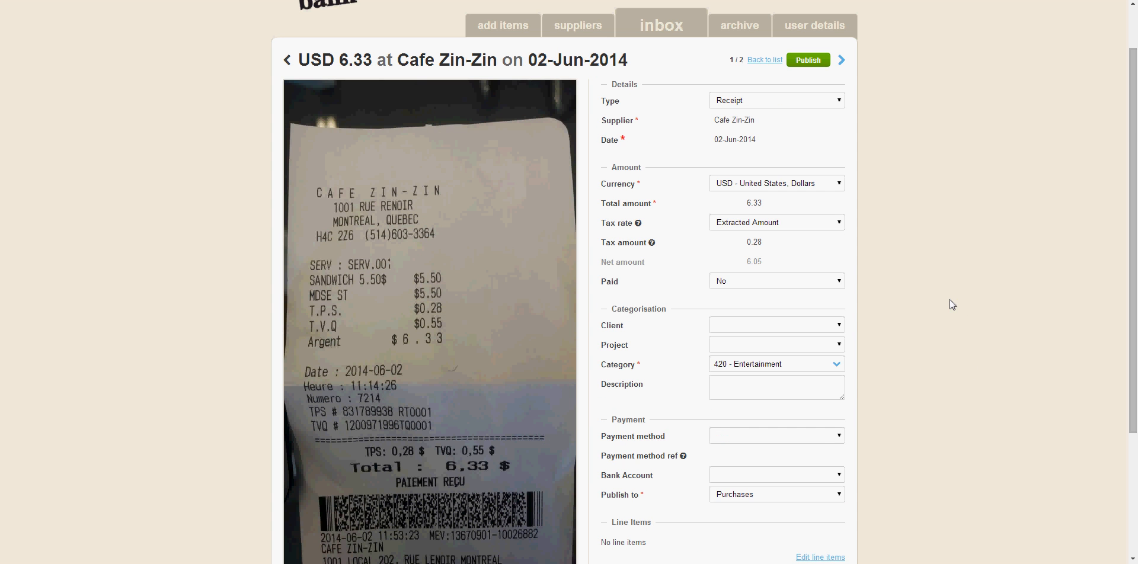
scroll(949, 299, down, 2)
scroll(948, 301, up, 2)
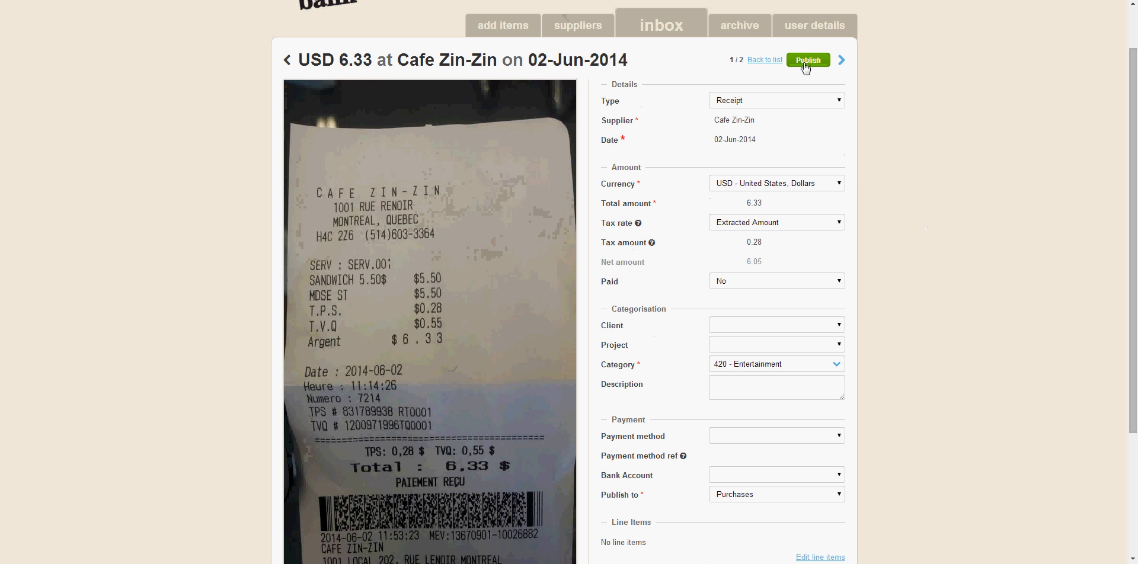
click(842, 60)
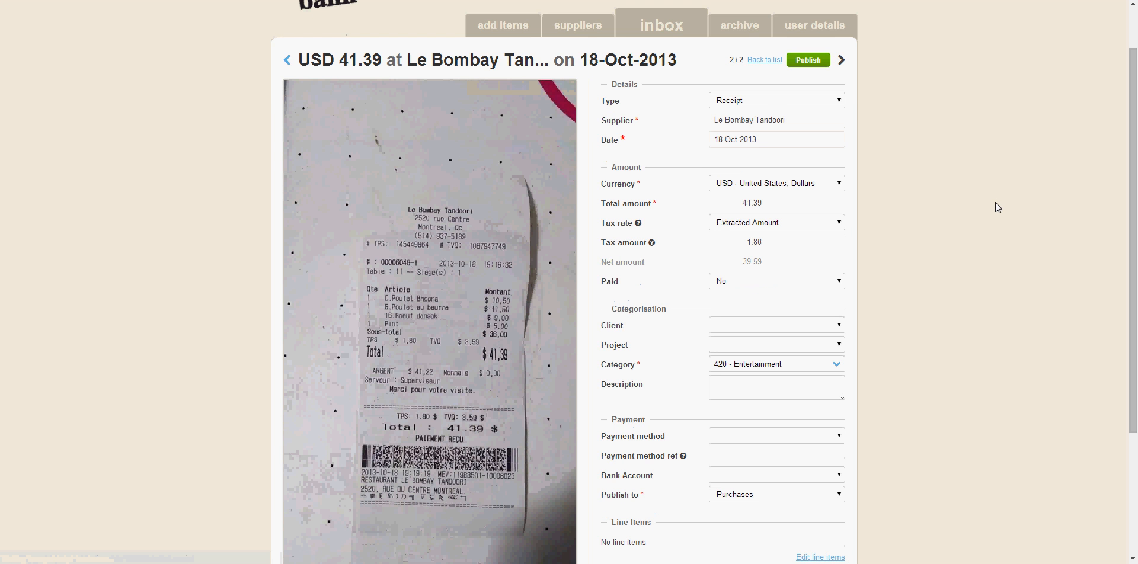
scroll(993, 208, down, 1)
scroll(993, 208, up, 2)
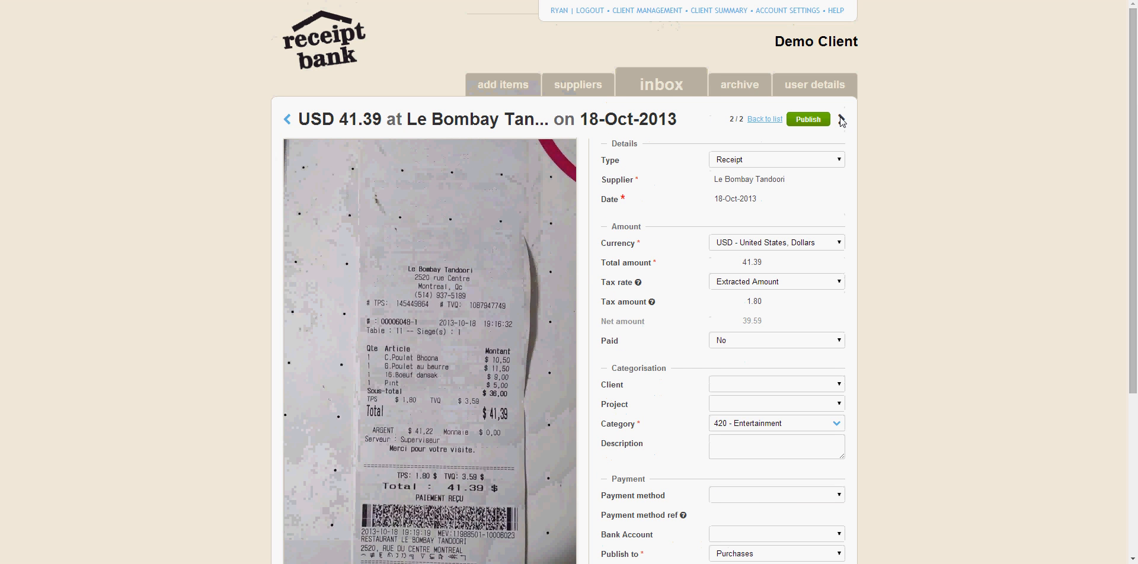
Step: Return to the inbox list, select all receipts ready for export and clear the selection again
click(668, 89)
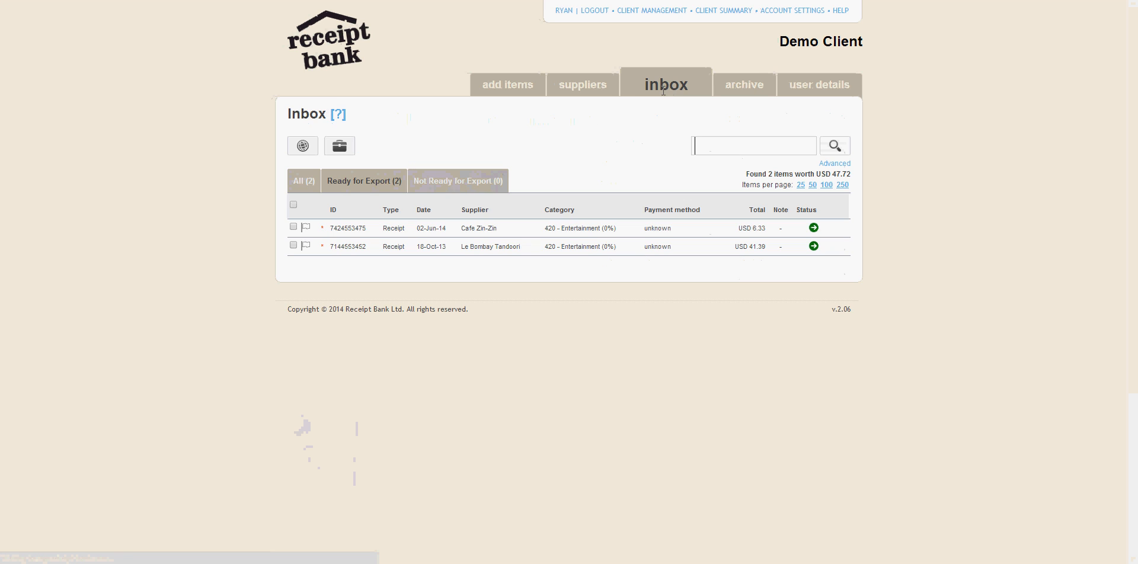
click(293, 205)
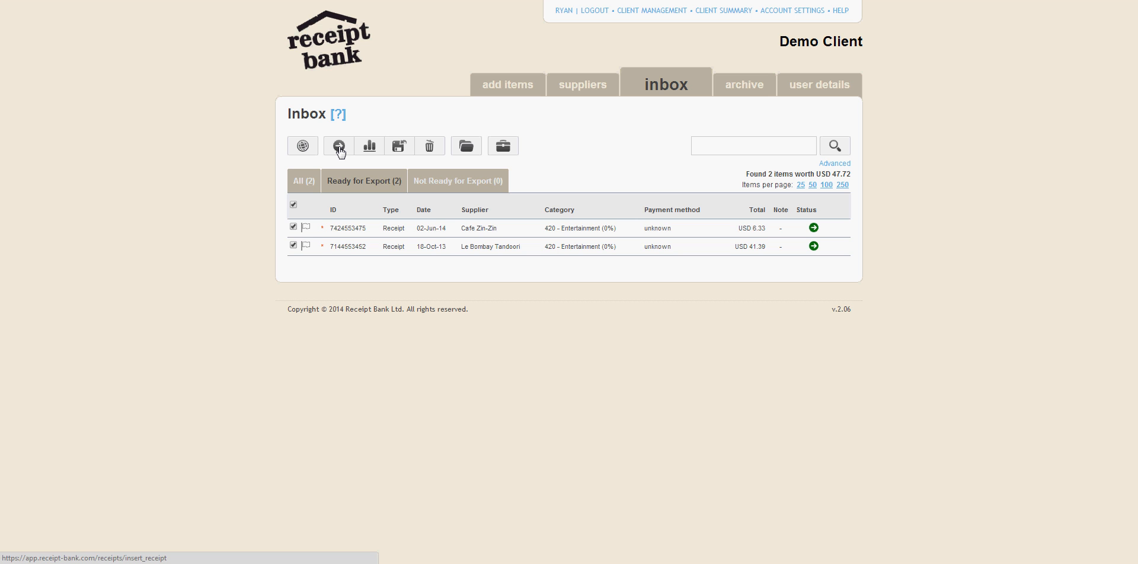
click(292, 245)
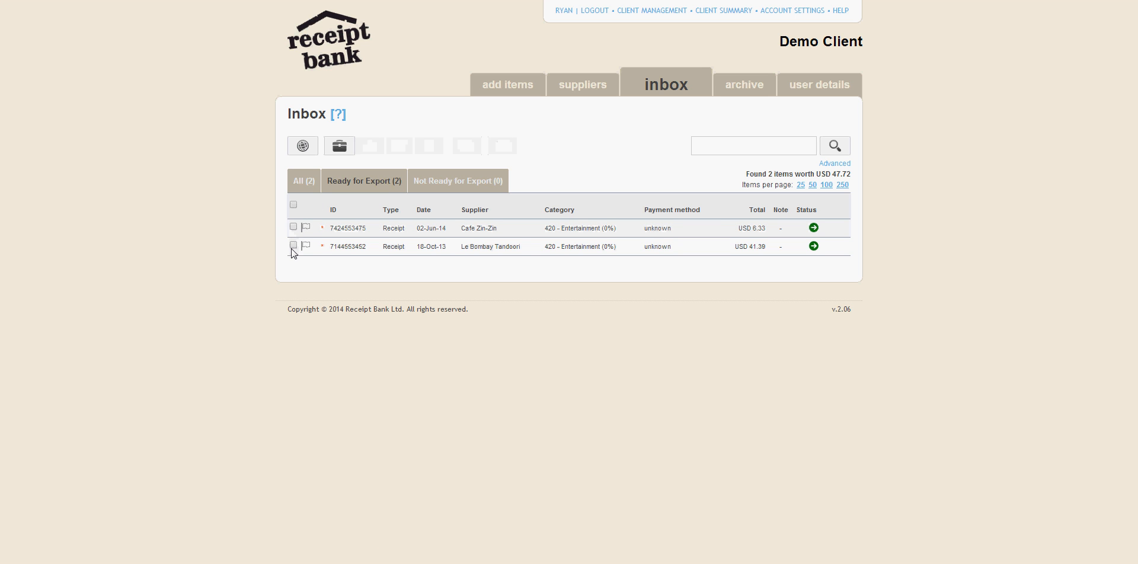
Step: Open the Cafe Zin-Zin receipt from the inbox and publish it
click(448, 236)
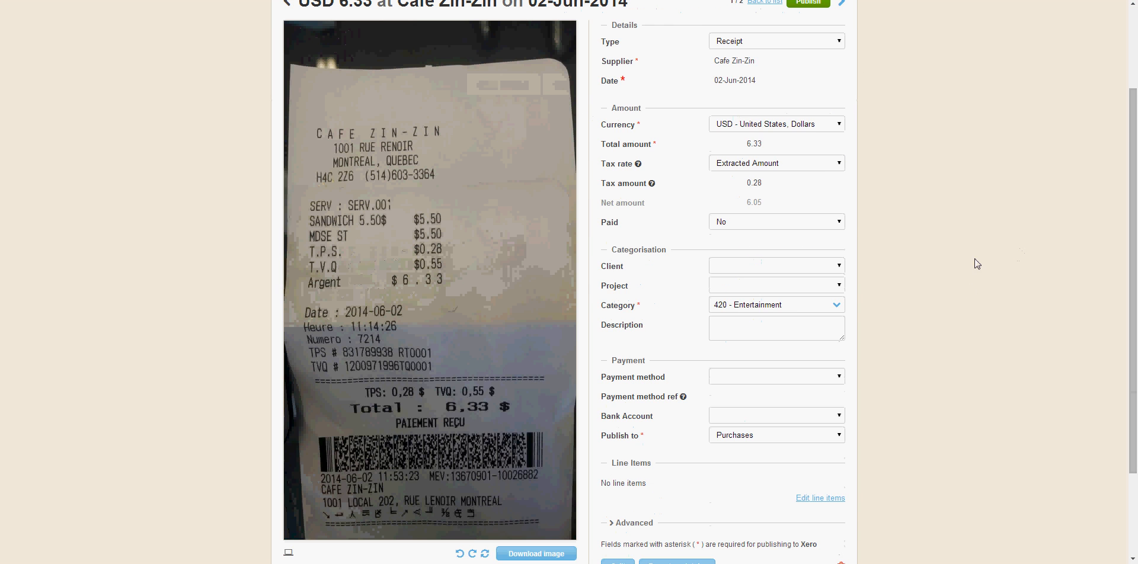
scroll(972, 258, up, 3)
click(810, 124)
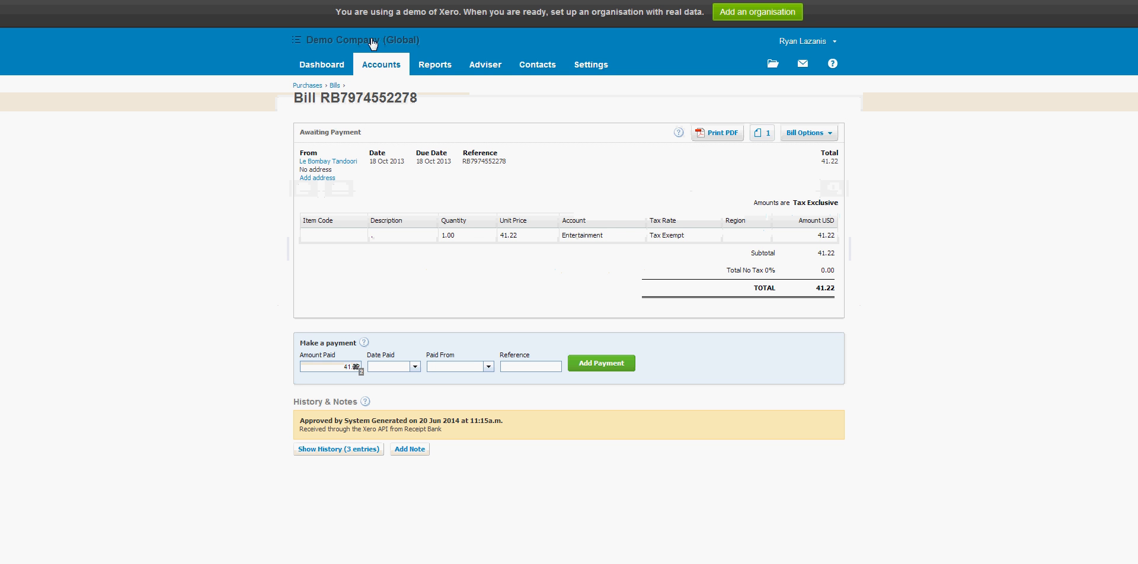
Step: Switch to Xero and list the purchase bills that are awaiting payment
click(329, 67)
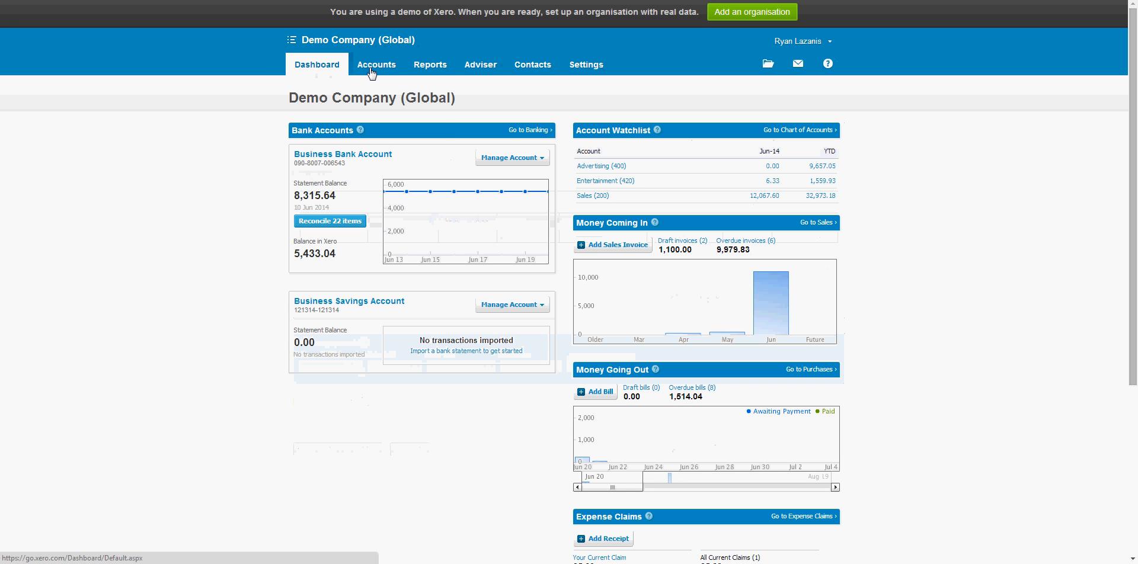
click(371, 71)
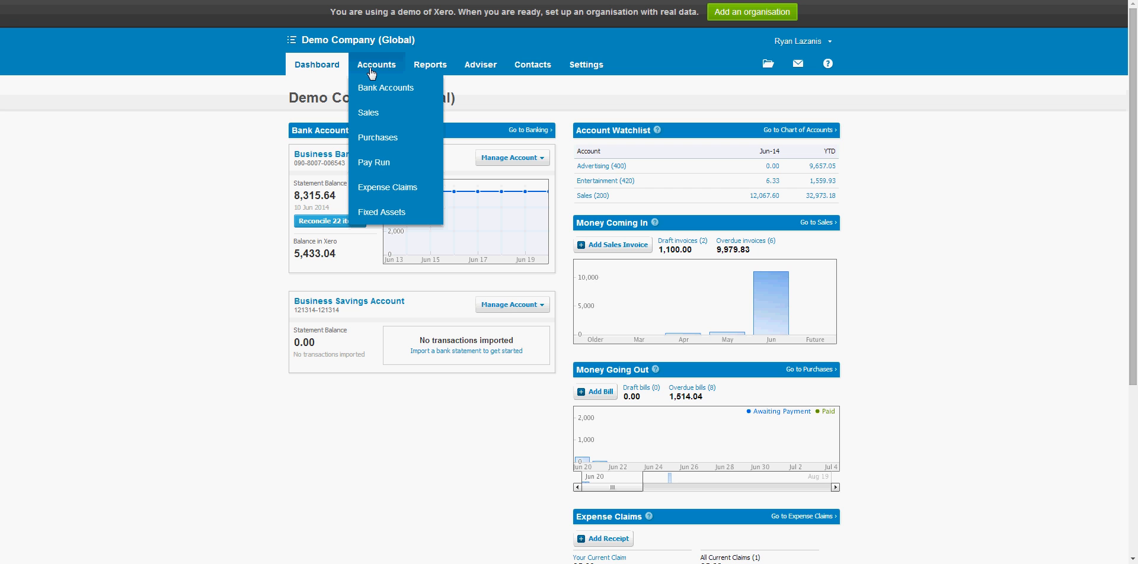
click(388, 139)
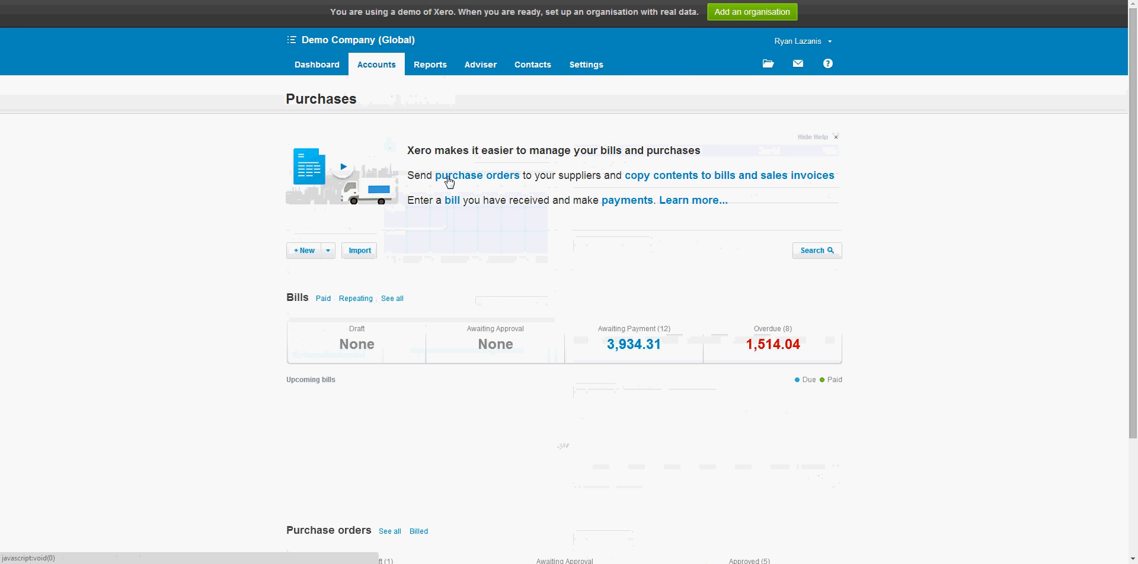
click(632, 341)
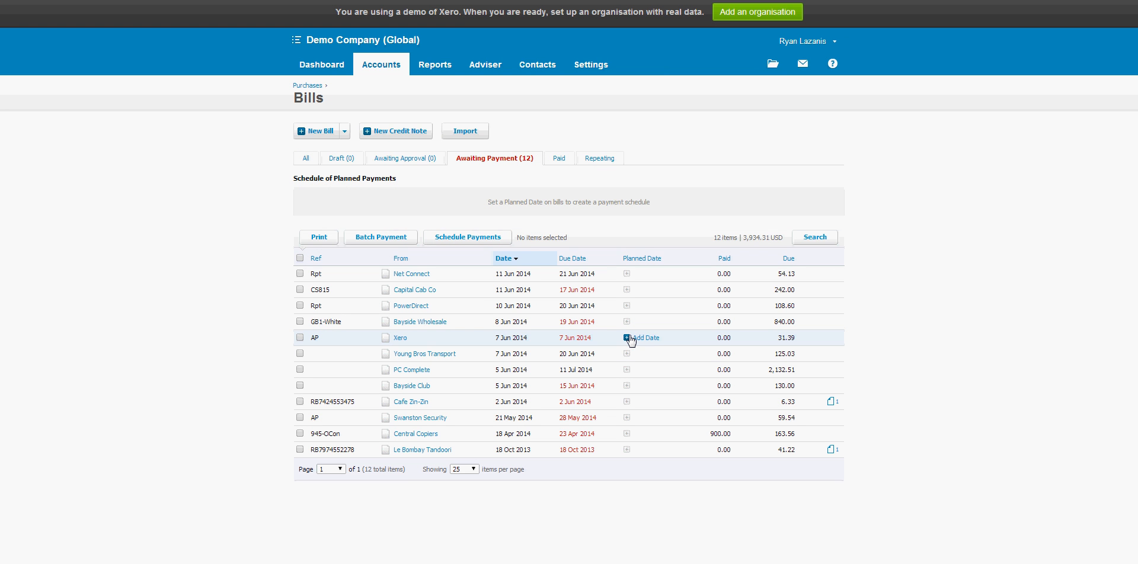
Step: Open the Le Bombay Tandoori bill, preview its attached receipt image 7974552278.jpg and close the preview
click(419, 450)
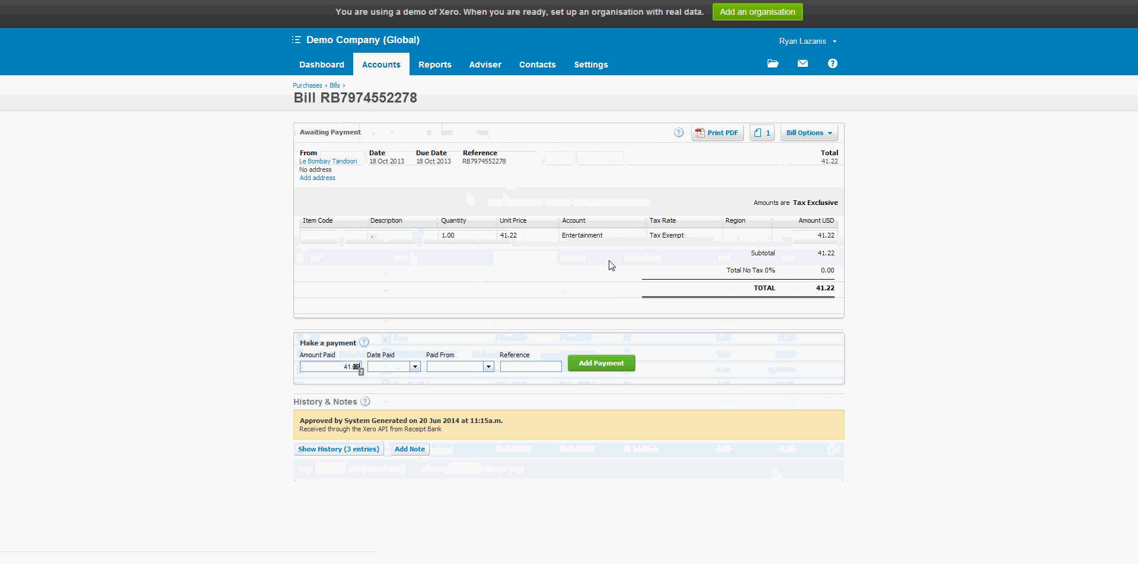
click(766, 135)
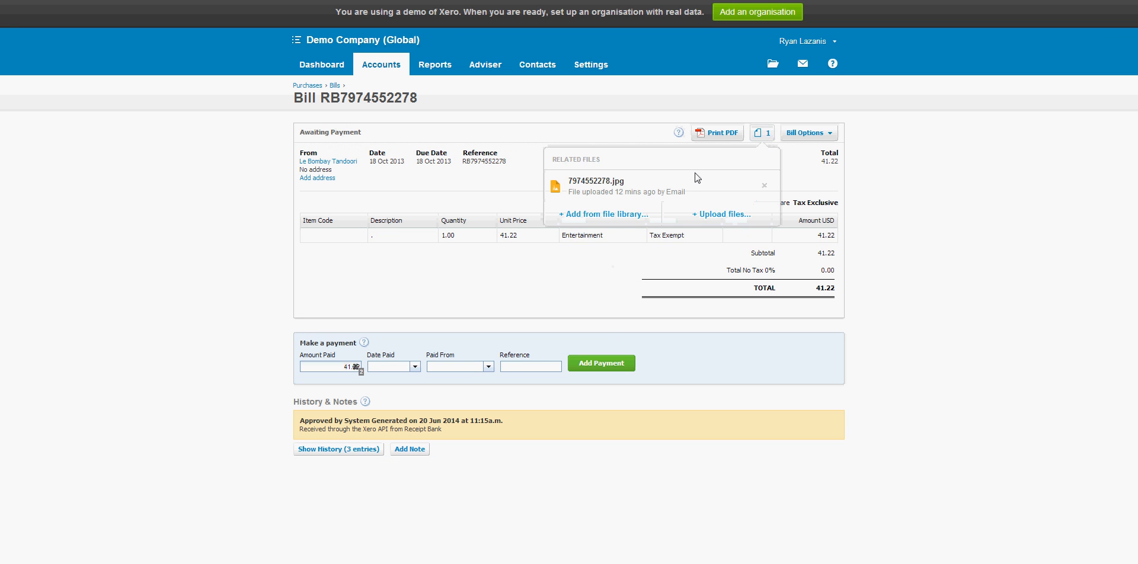
click(682, 188)
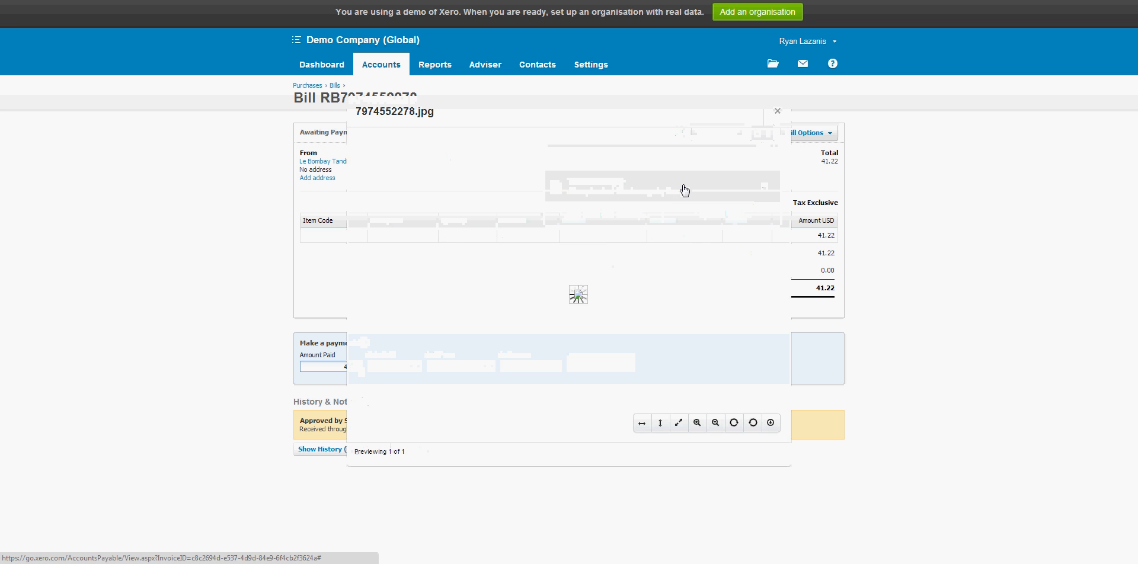
click(777, 112)
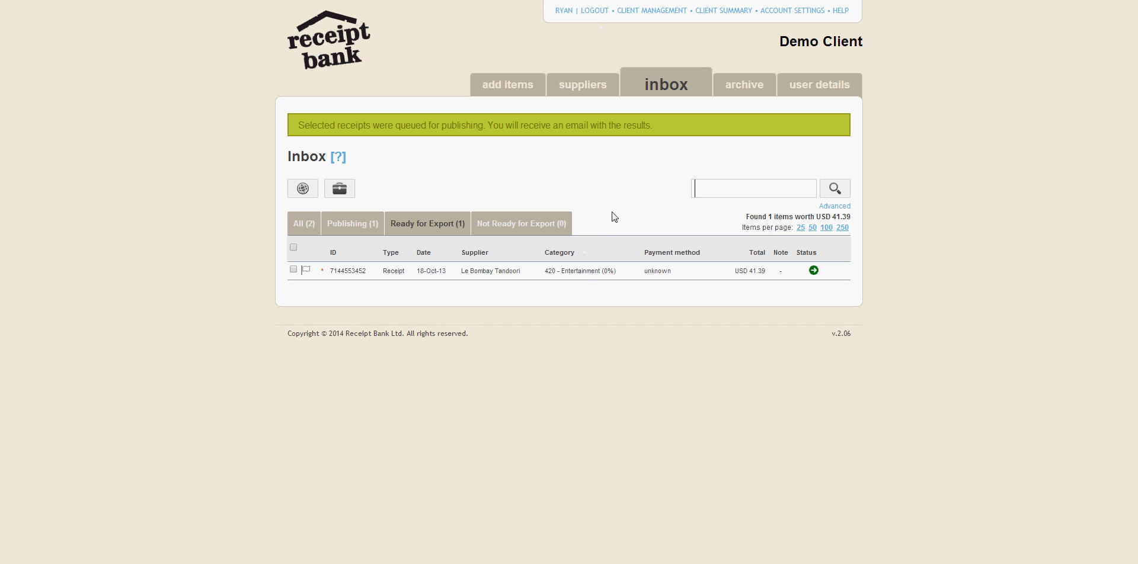
Step: Switch back to Receipt Bank, open the Le Bombay Tandoori receipt and set Paid to Yes
click(584, 278)
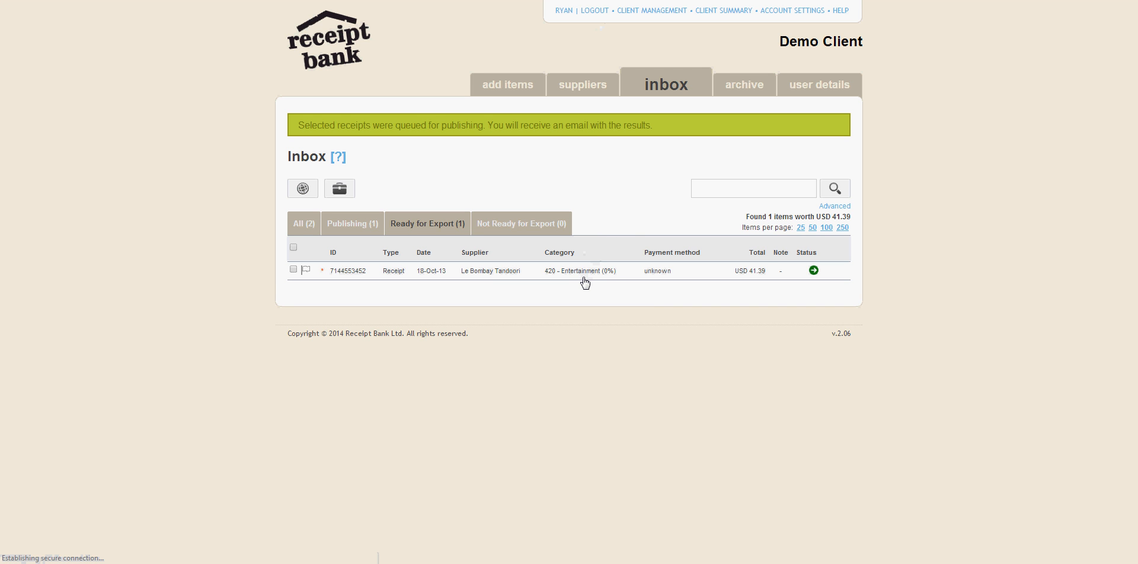
scroll(904, 268, down, 3)
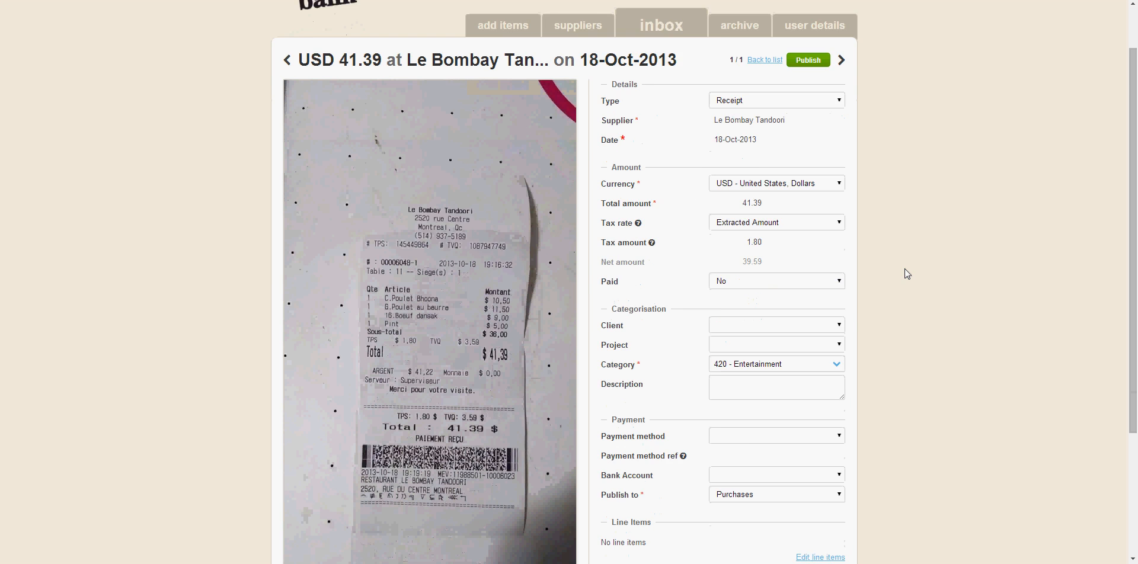
click(837, 221)
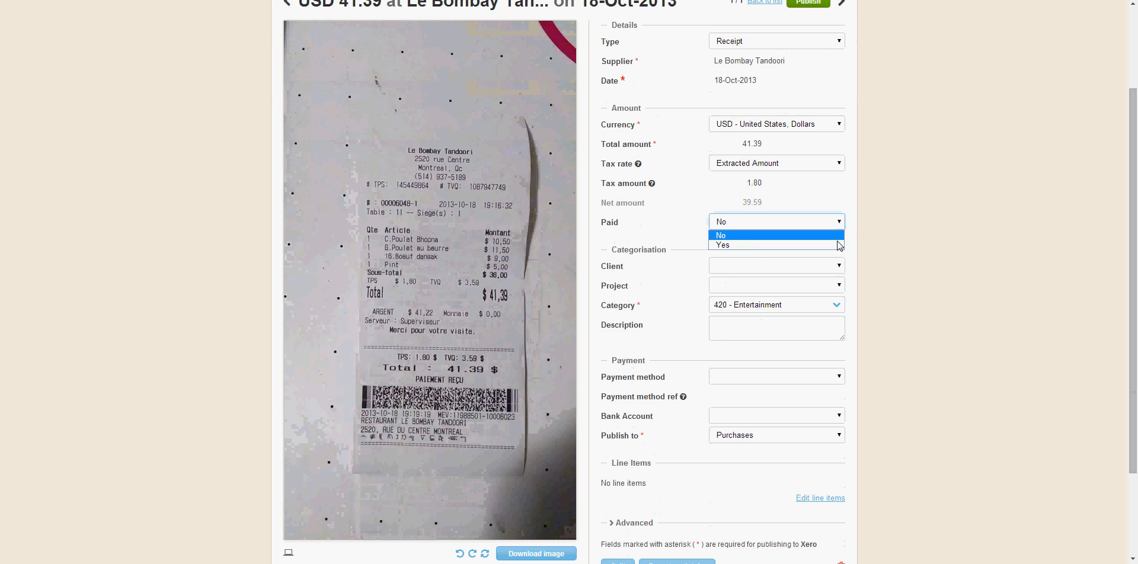
click(837, 244)
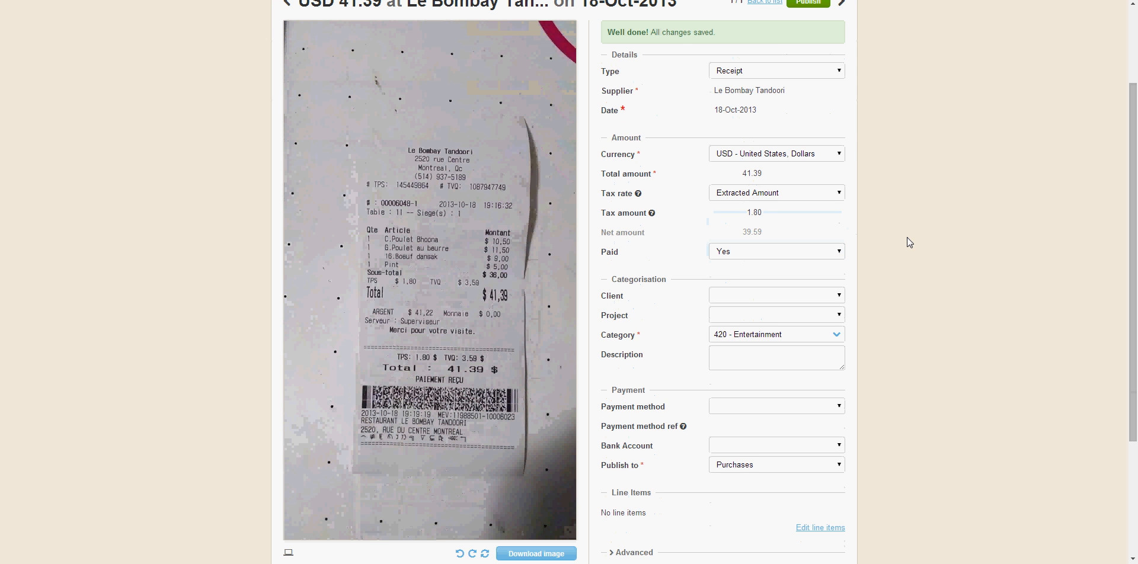
Step: Set the Le Bombay Tandoori receipt's Bank Account to Bank and publish the receipt
scroll(824, 403, down, 2)
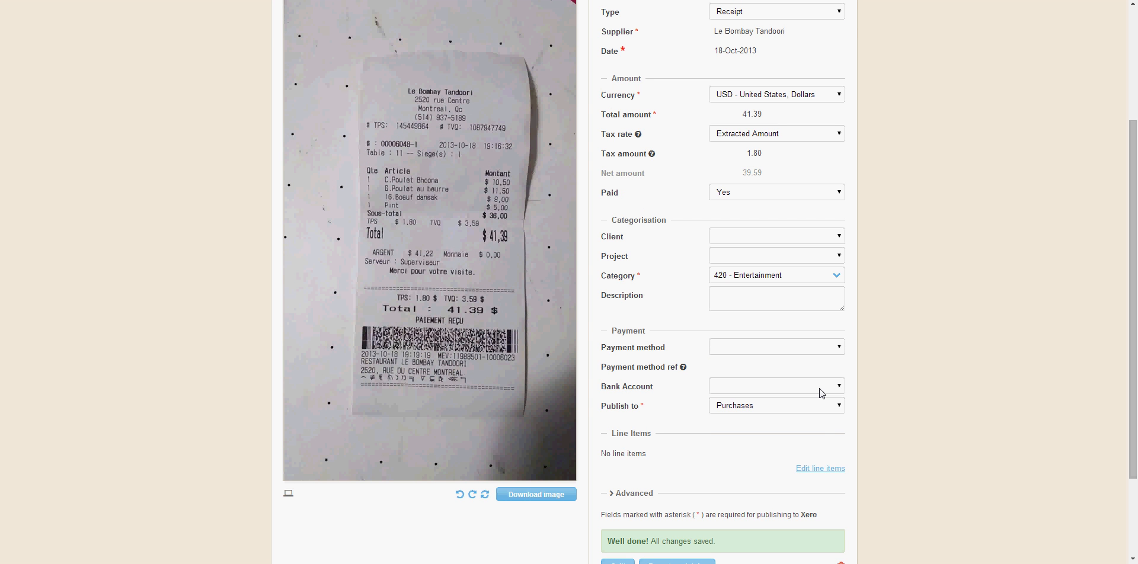
click(821, 393)
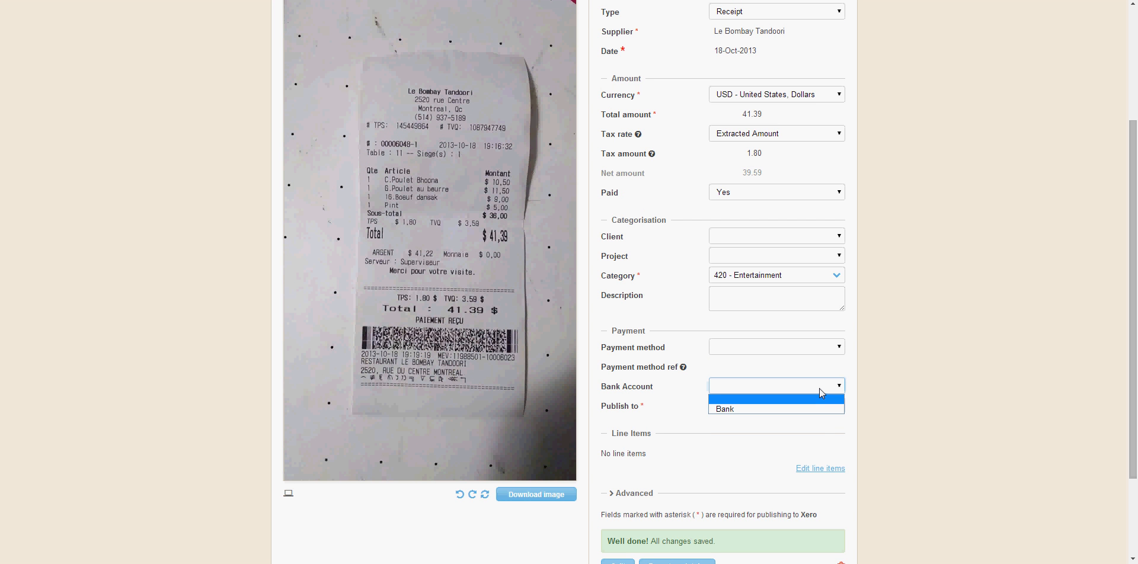
click(892, 380)
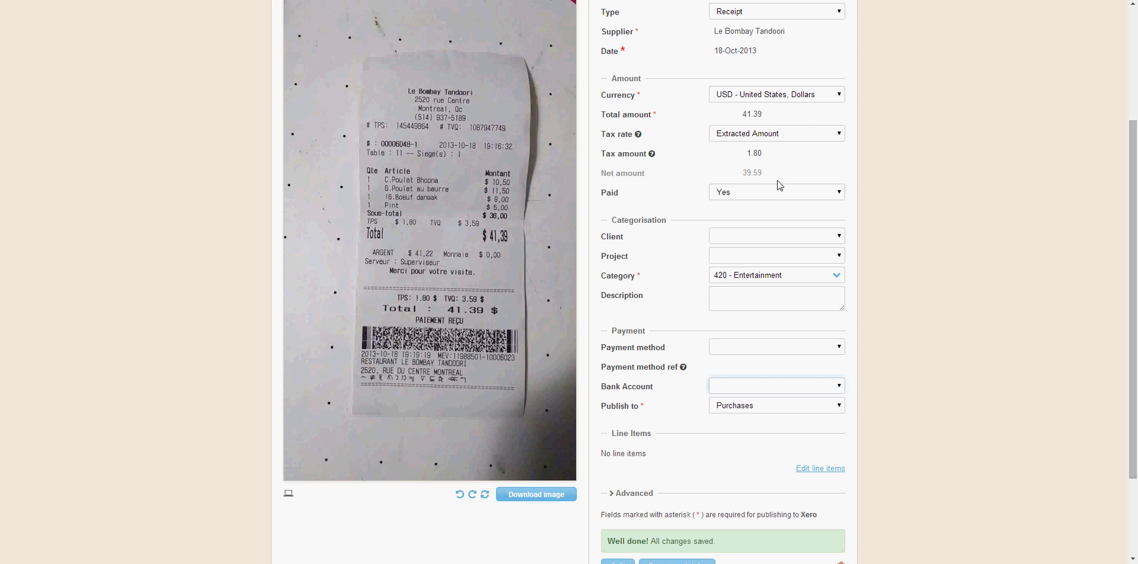
click(756, 386)
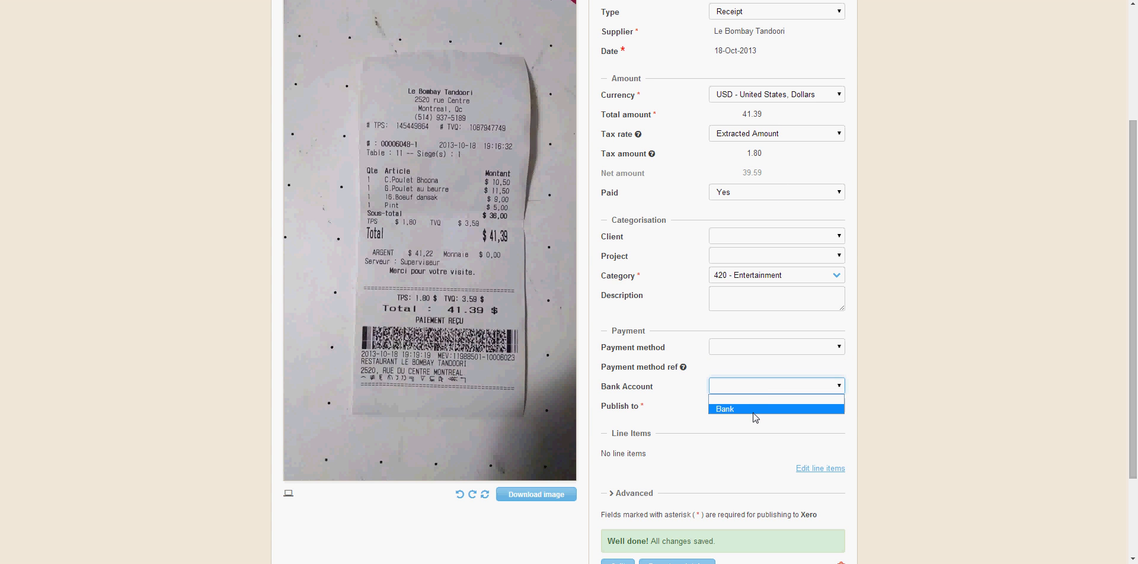
click(756, 409)
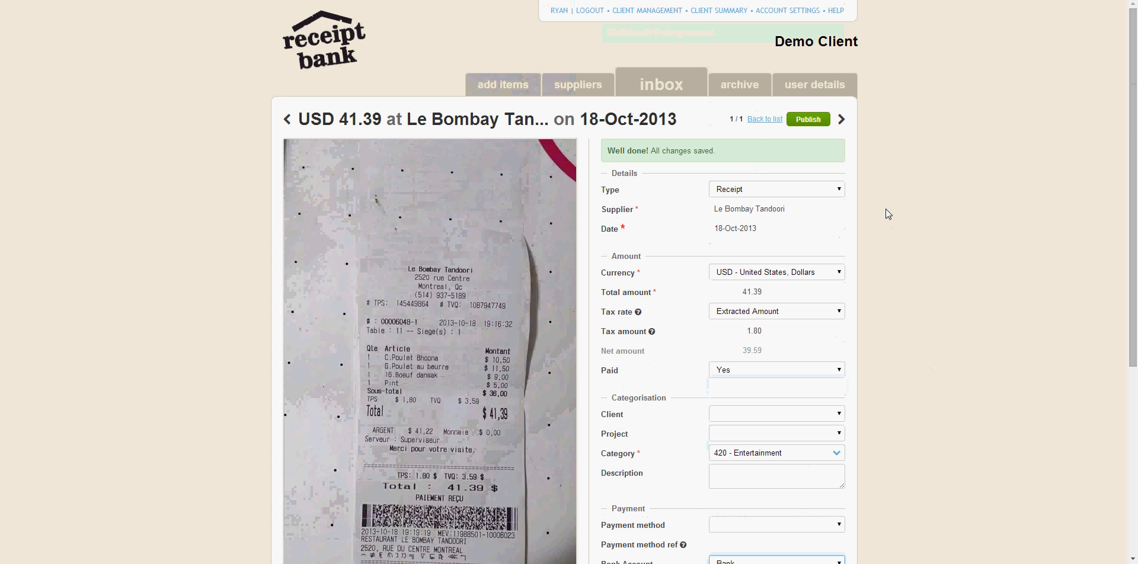
click(809, 121)
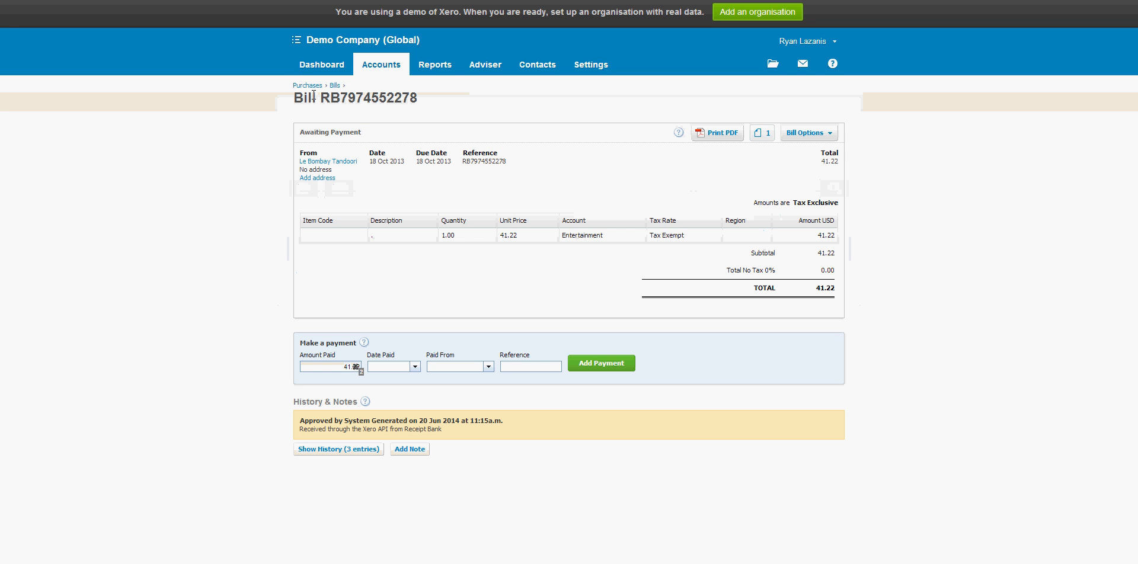
Step: Switch to Xero and list the purchase bills that are awaiting payment
click(316, 66)
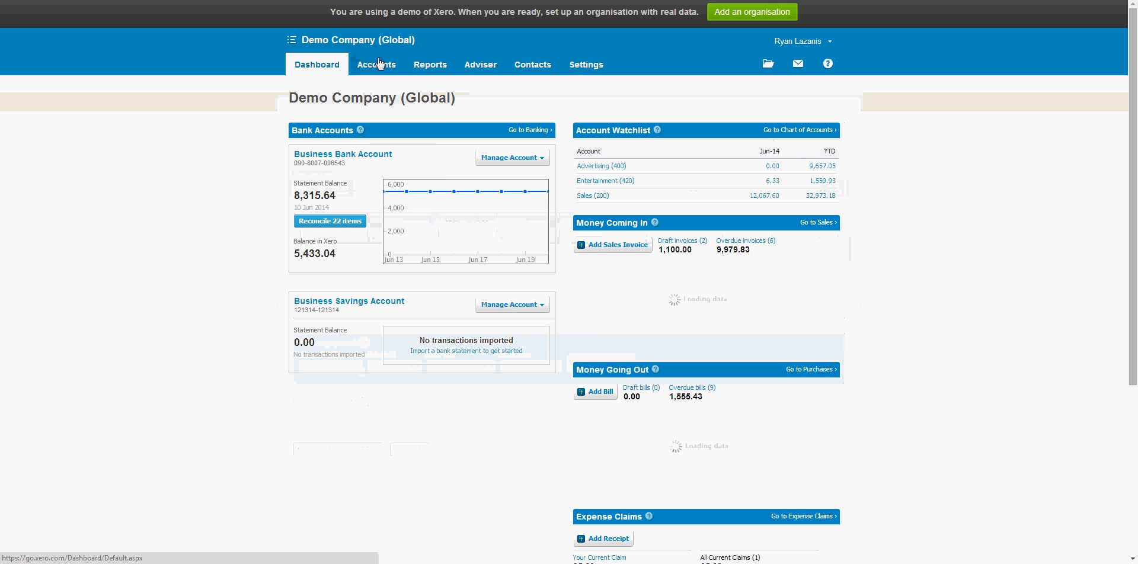
mouse_move(377, 64)
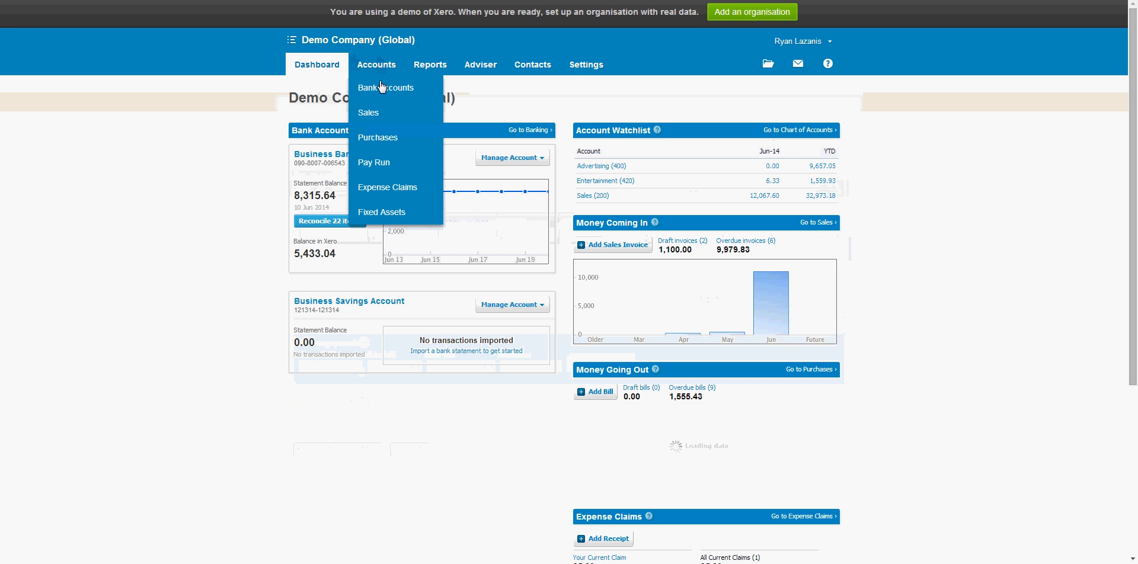
click(392, 138)
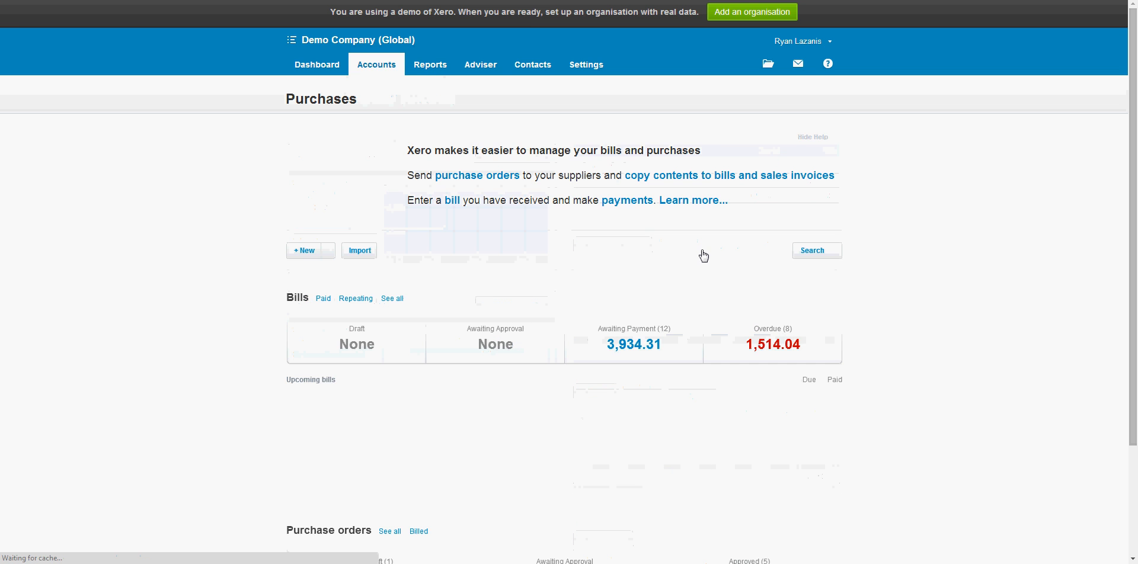
click(646, 344)
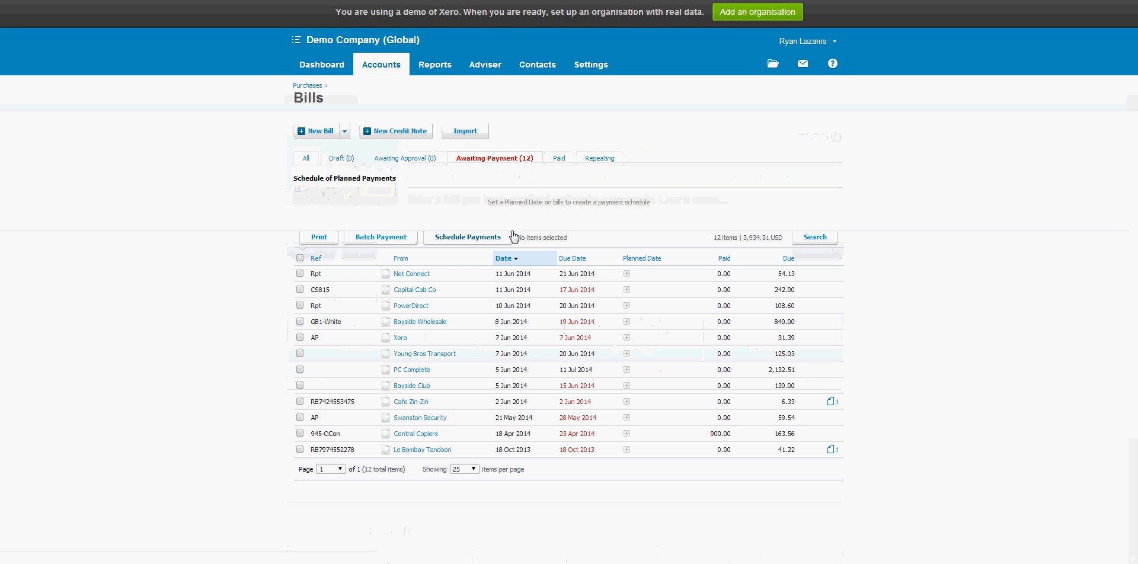
click(323, 67)
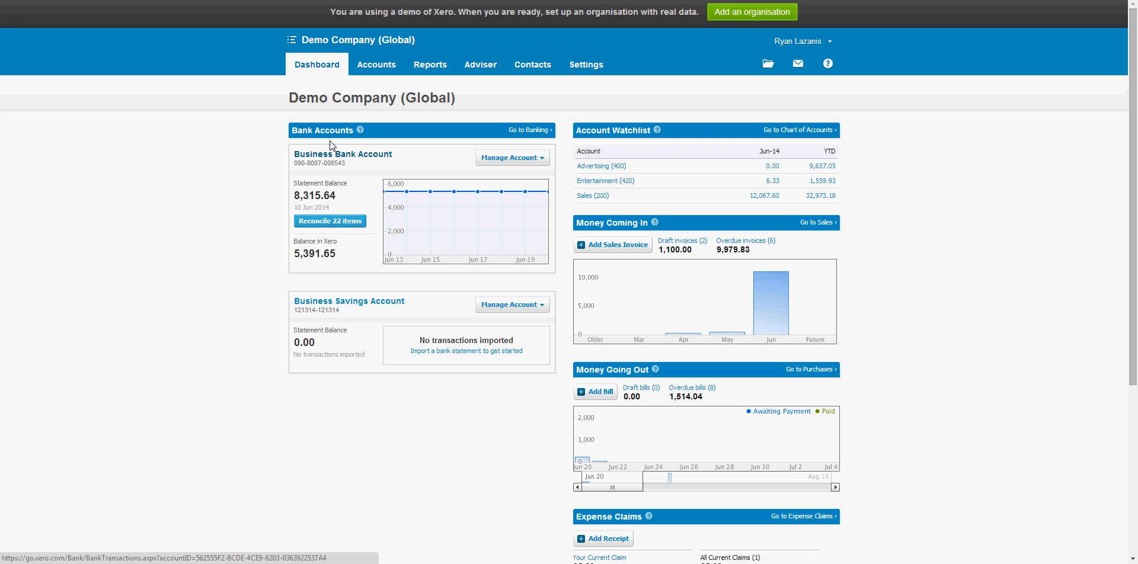
click(508, 159)
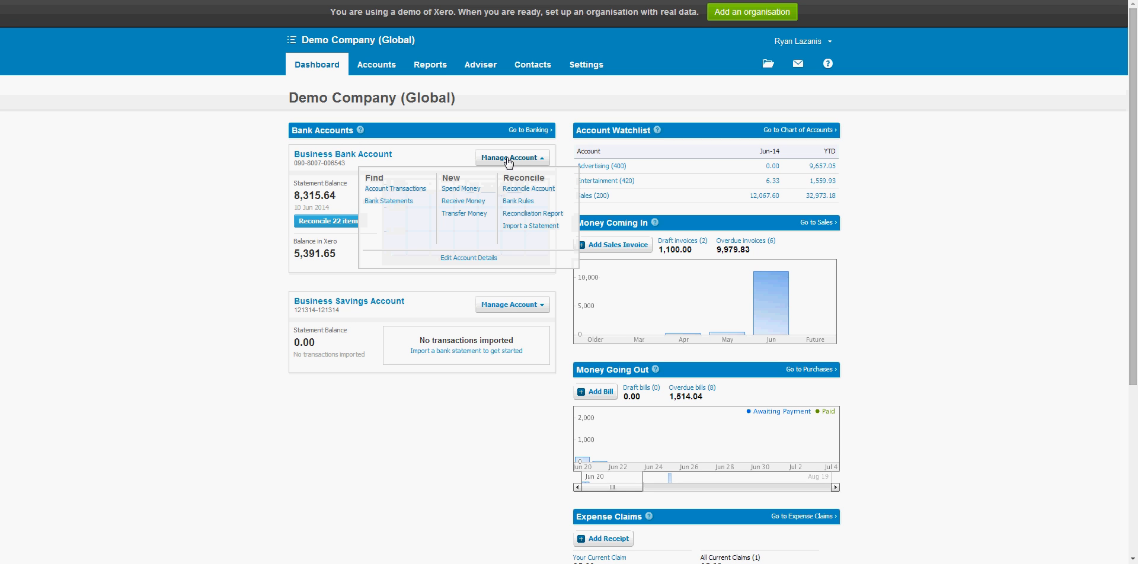
click(408, 190)
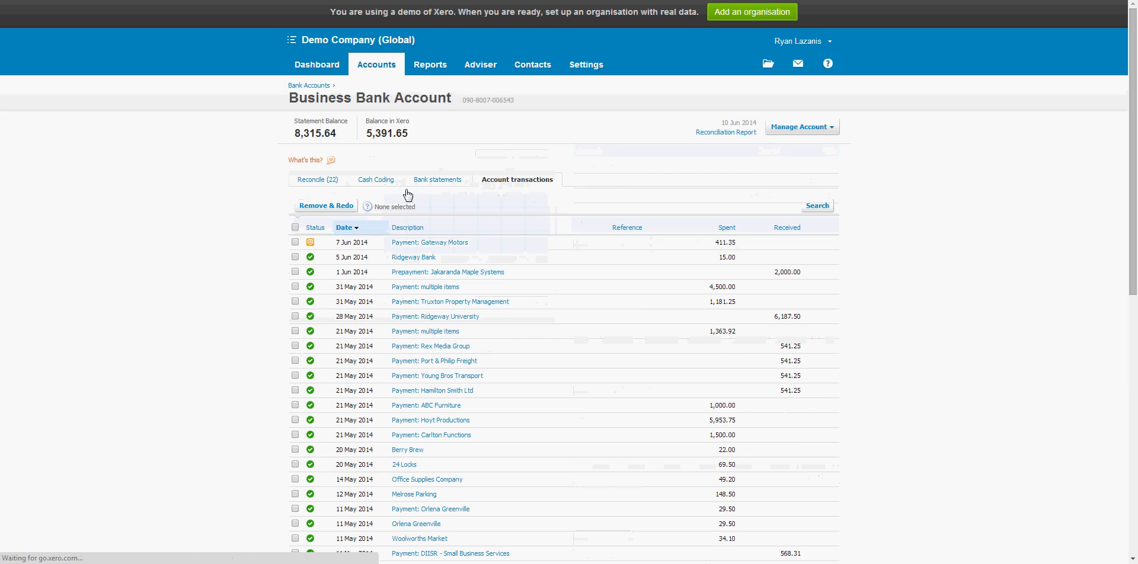
scroll(587, 201, down, 9)
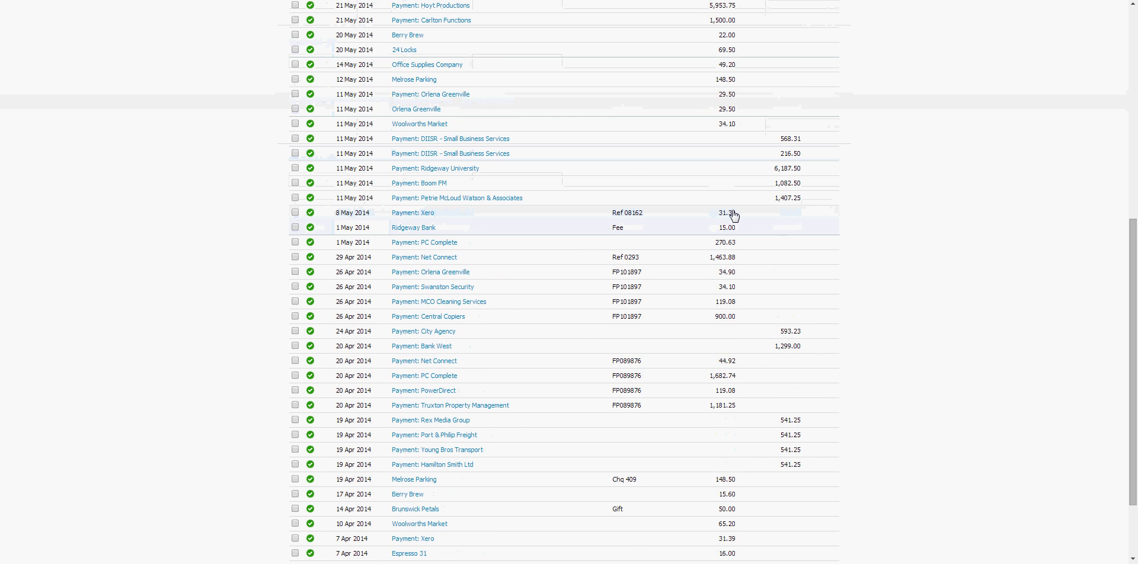
click(456, 477)
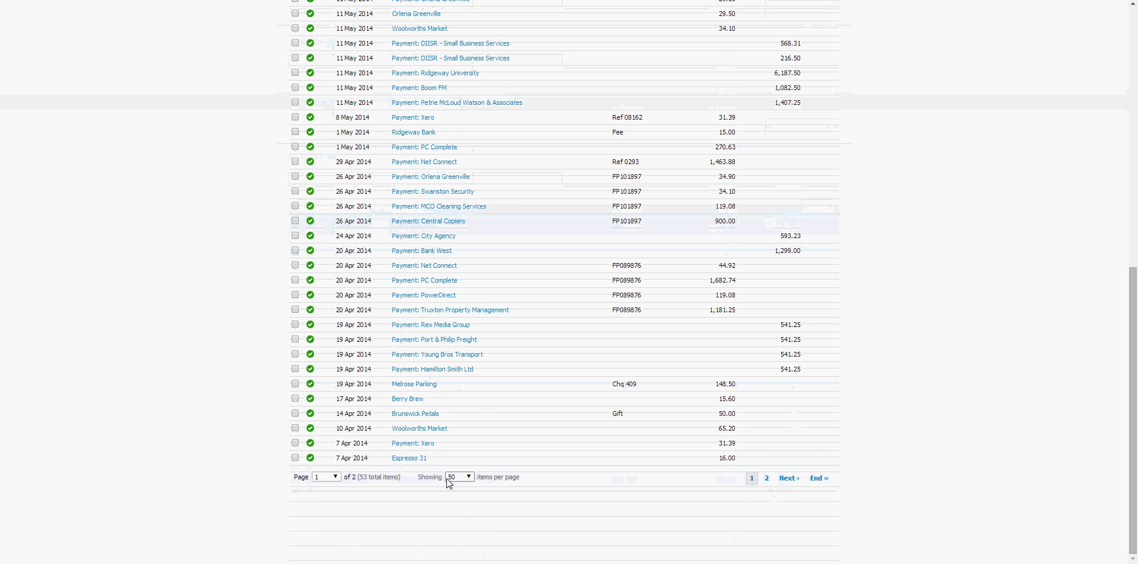
click(456, 509)
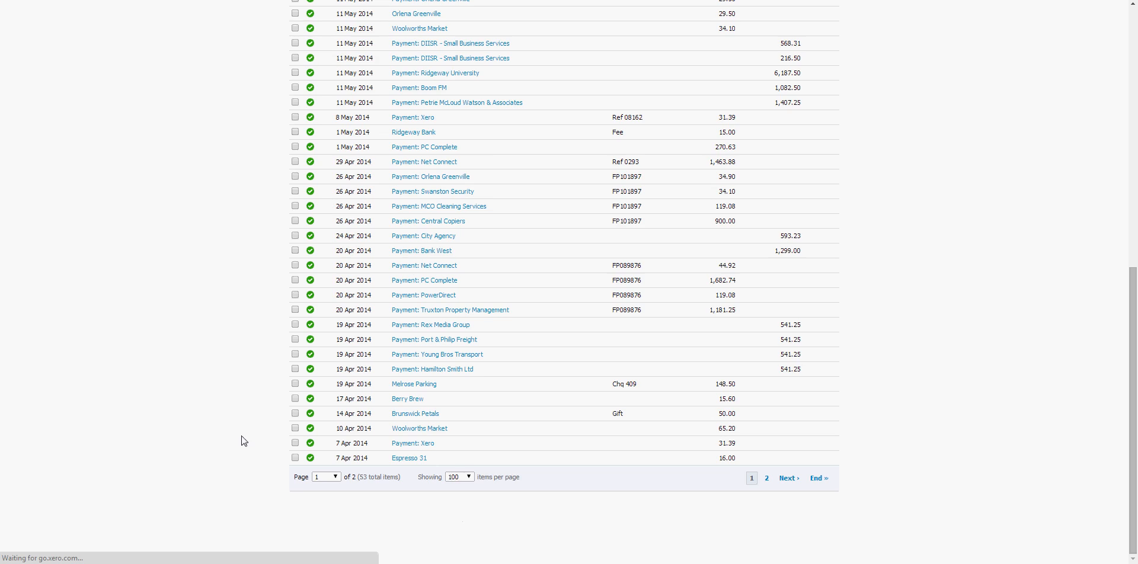
Step: Find the Le Bombay Tandoori payment dated 18 Oct 2013 in the transaction list and open it
scroll(240, 443, down, 2)
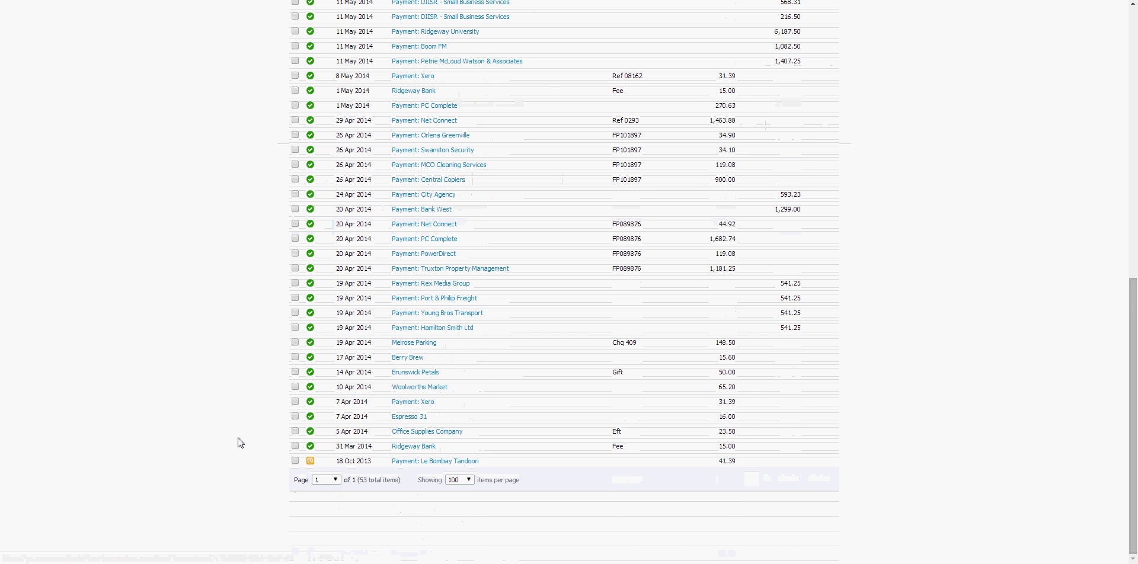
scroll(238, 443, up, 9)
scroll(240, 441, down, 9)
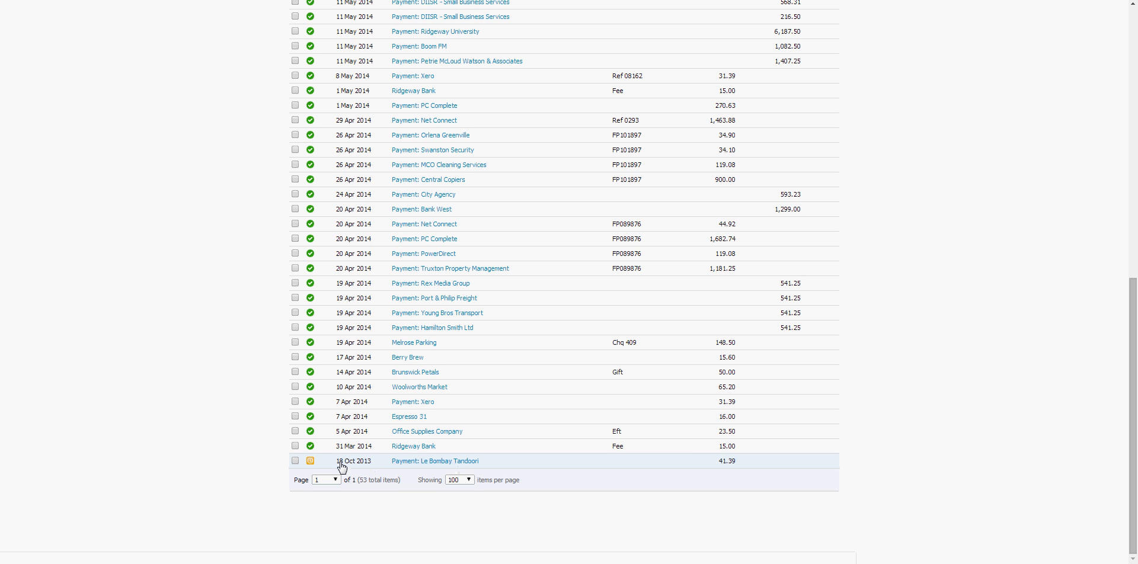
click(414, 463)
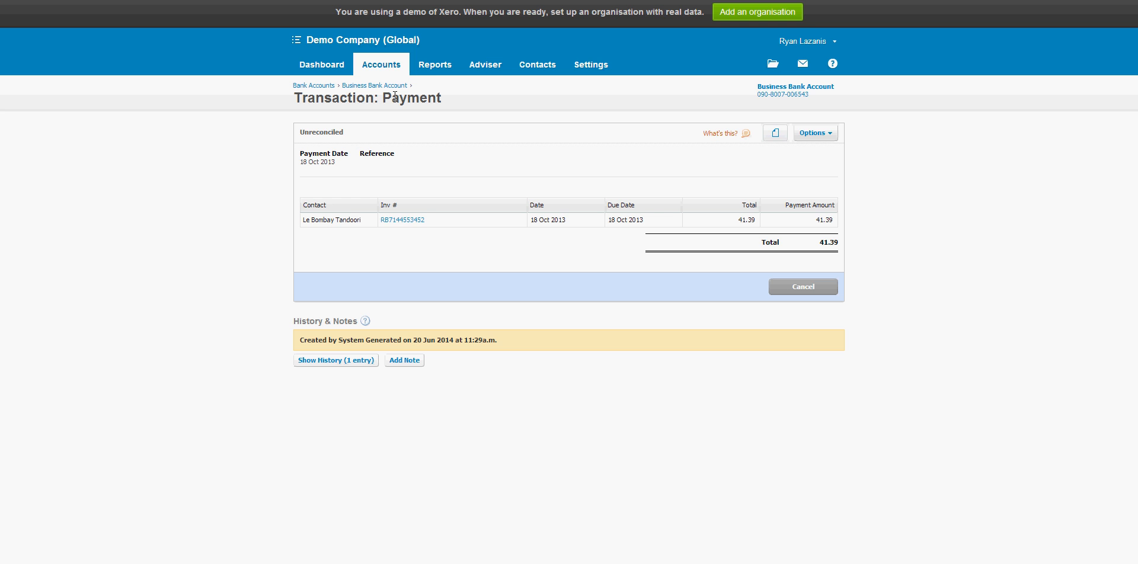
Step: View the Purchases overview, return to the dashboard and show the Business Bank Account's management options
click(323, 67)
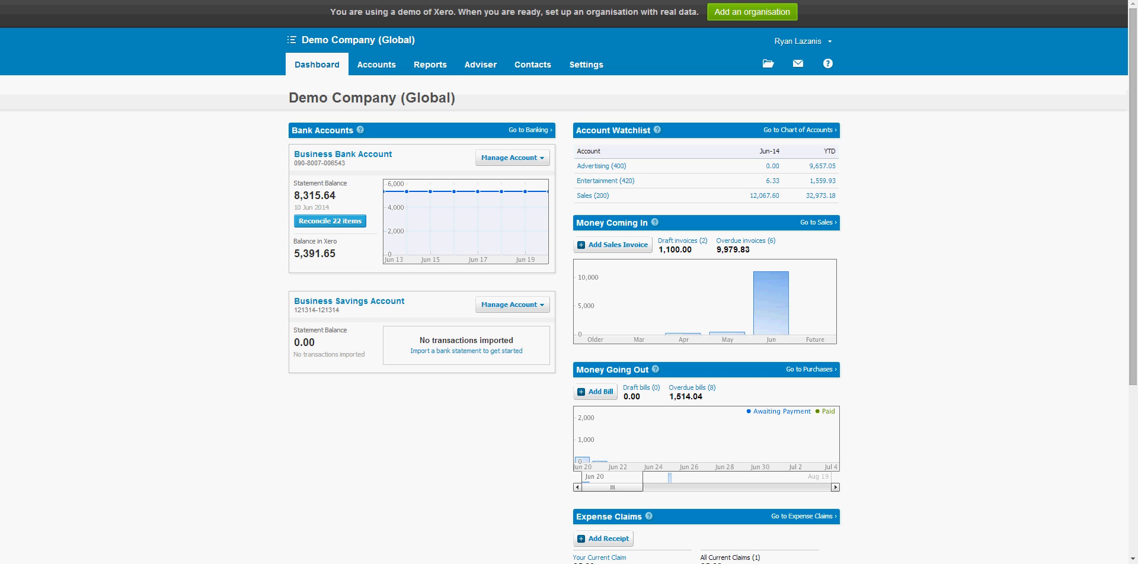
click(399, 65)
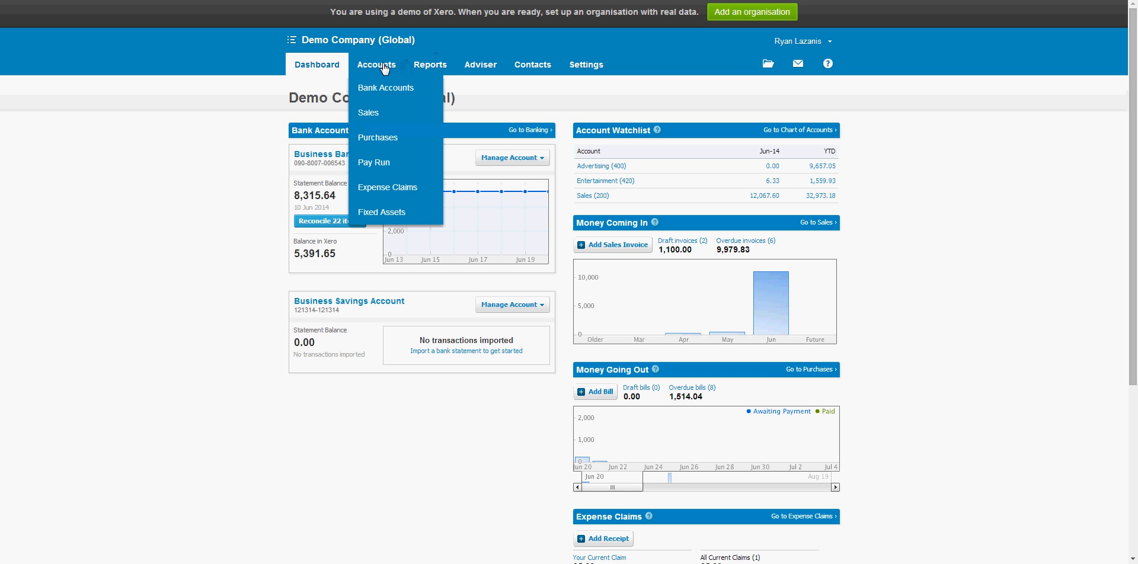
click(386, 148)
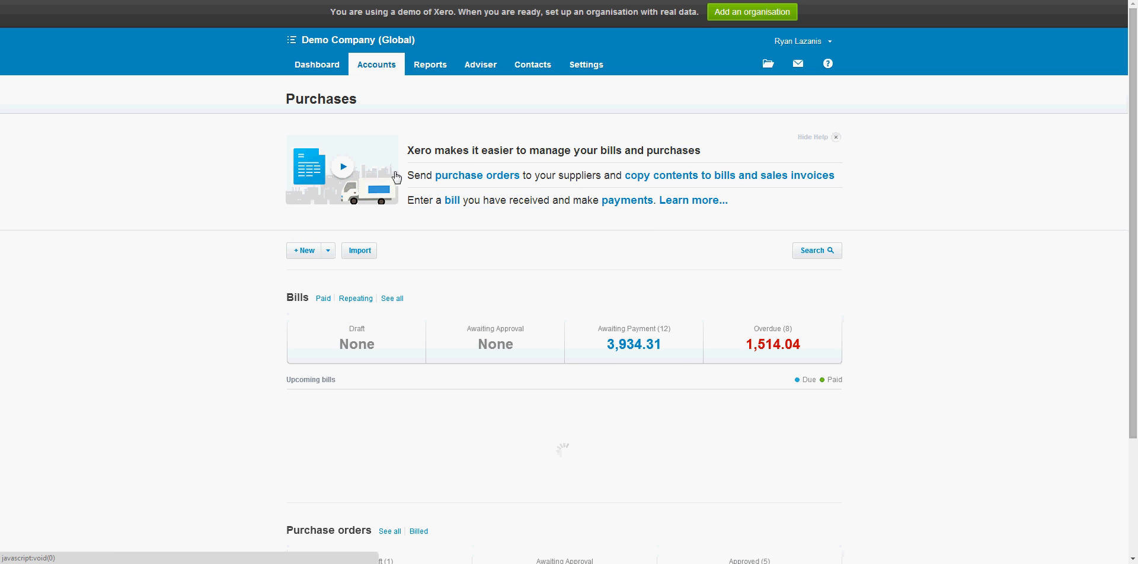
click(326, 64)
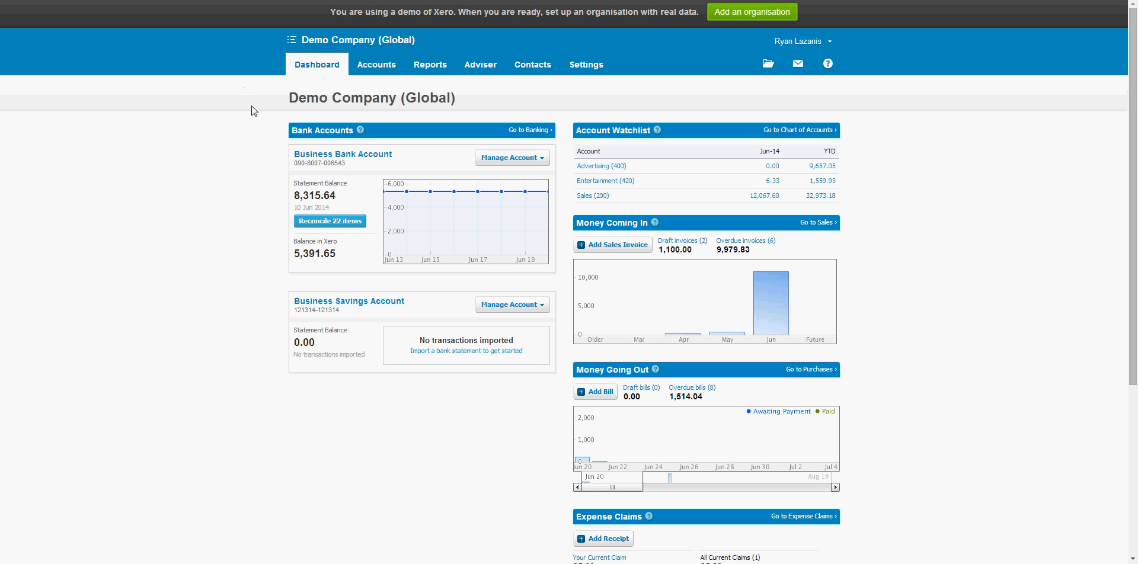
click(491, 159)
Step: List the purchase bills awaiting payment and open the Le Bombay Tandoori bill
click(400, 66)
click(392, 140)
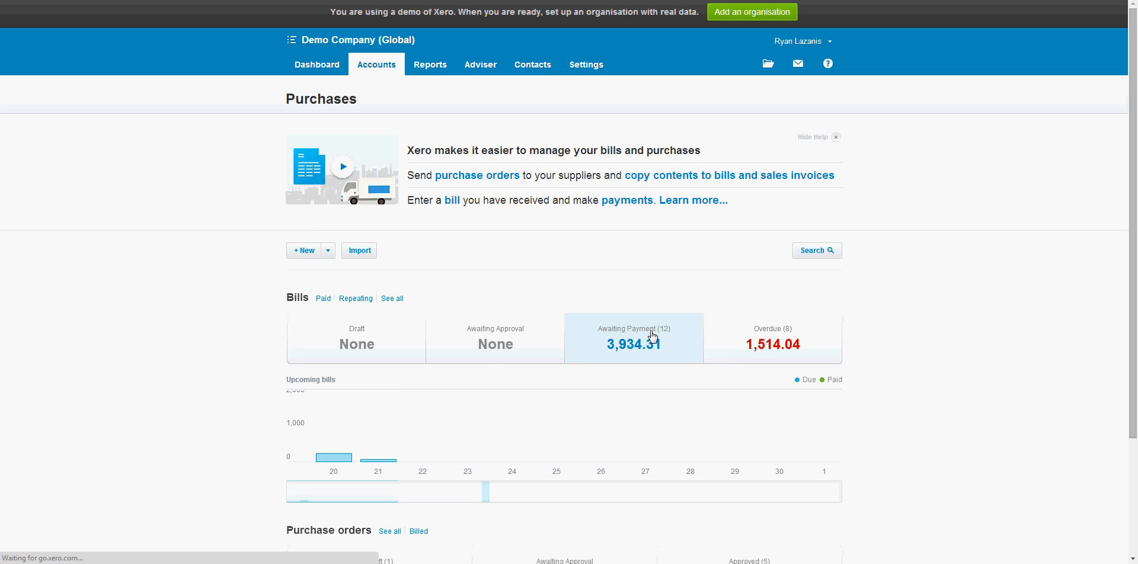
click(652, 336)
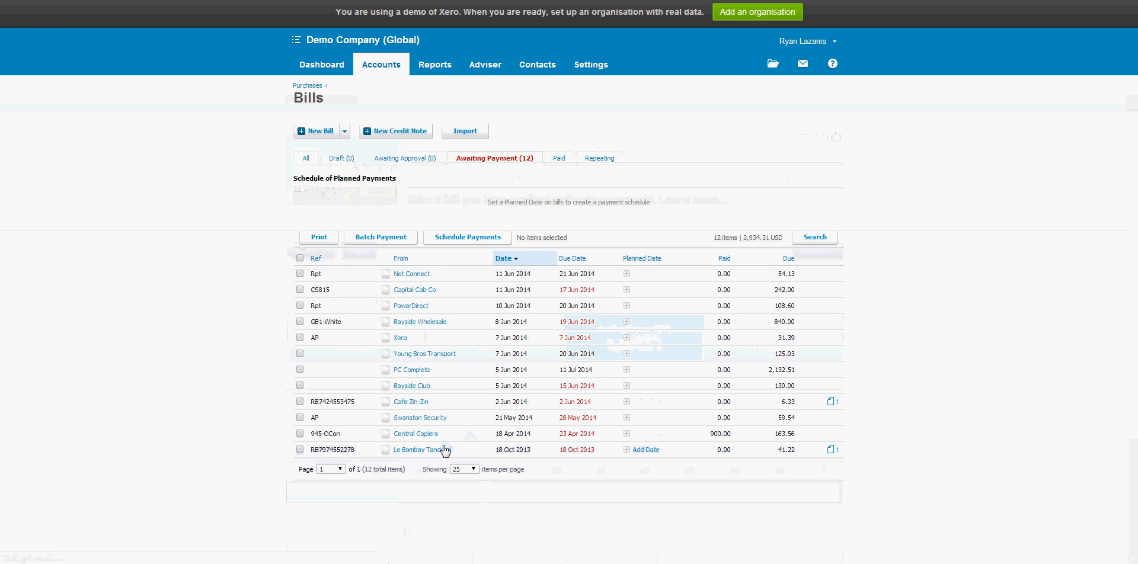
click(446, 451)
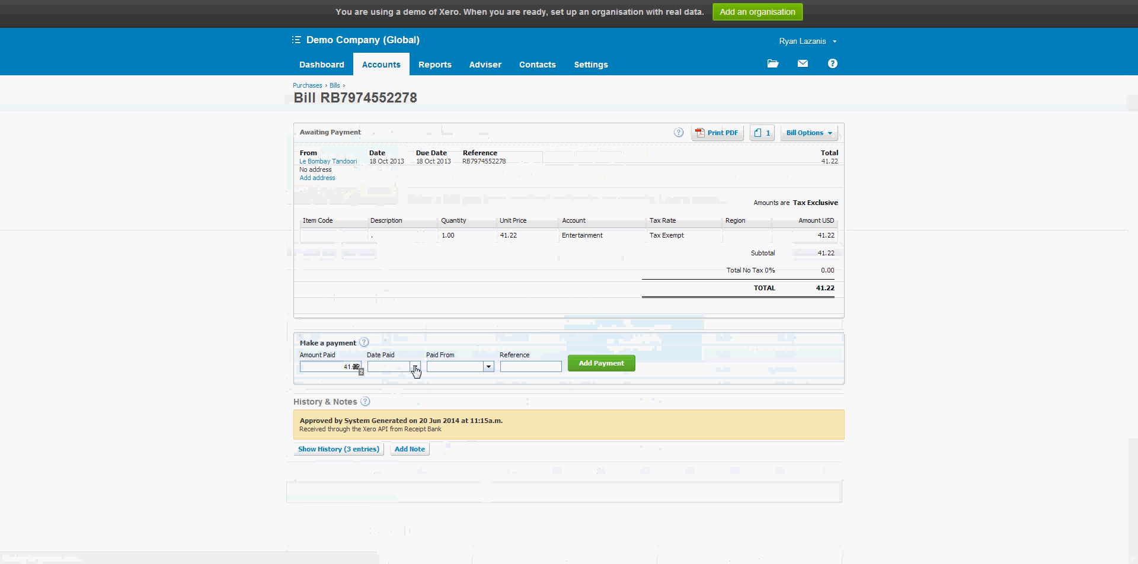
Step: Set the bill payment's Date Paid to 18 Jun 2014 and view the accounts available for Paid From
click(415, 367)
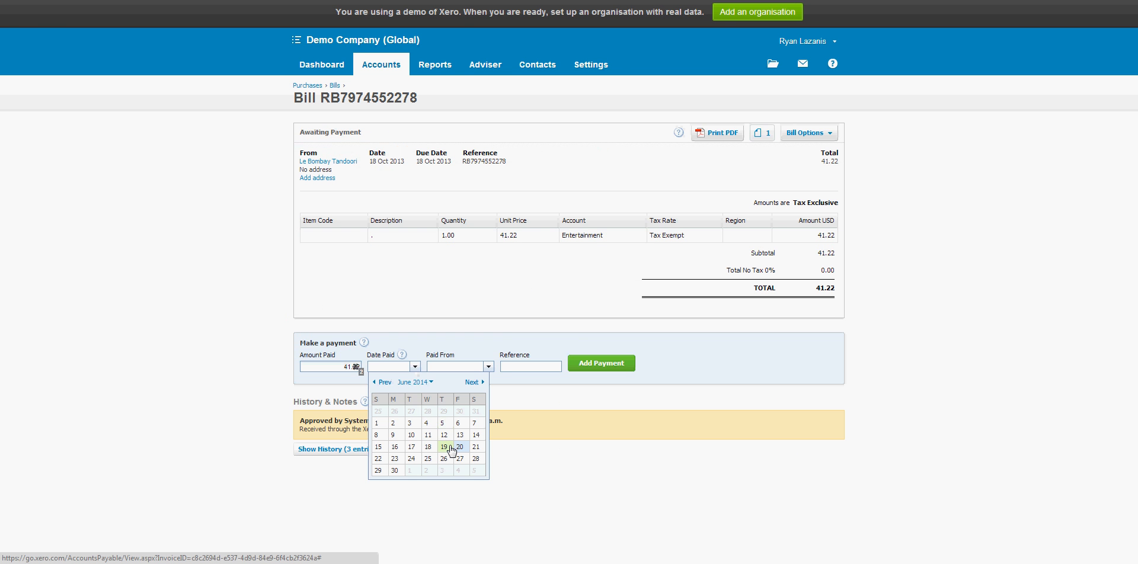
click(428, 448)
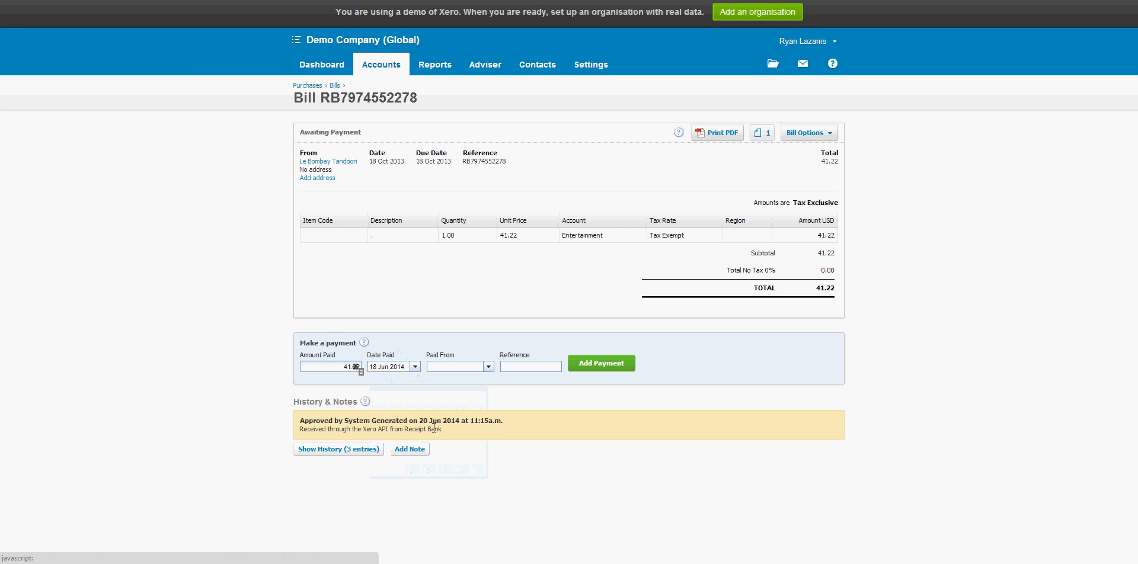
click(489, 367)
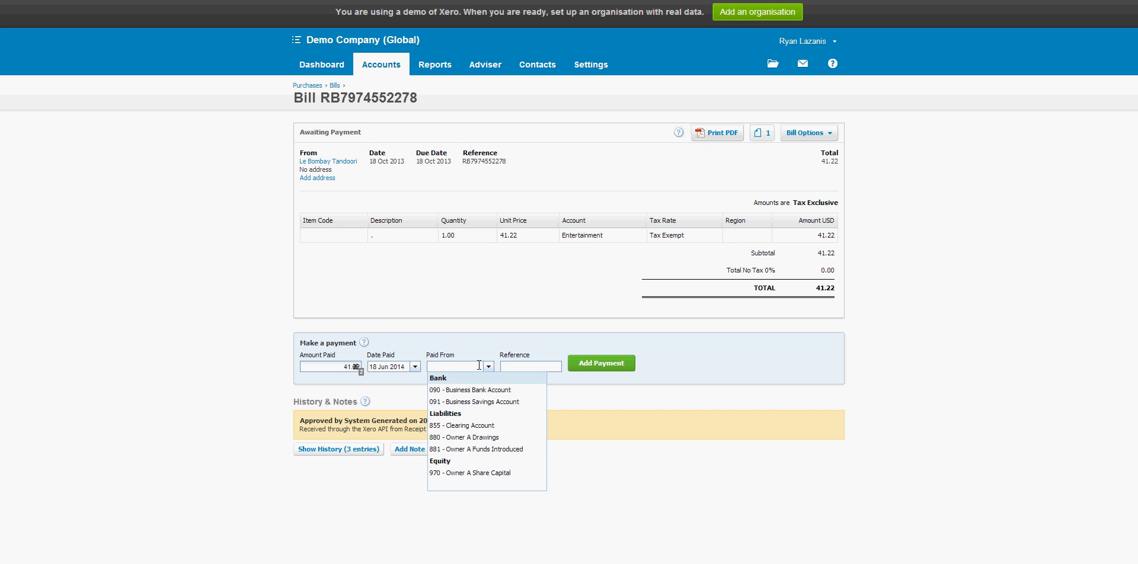
click(476, 367)
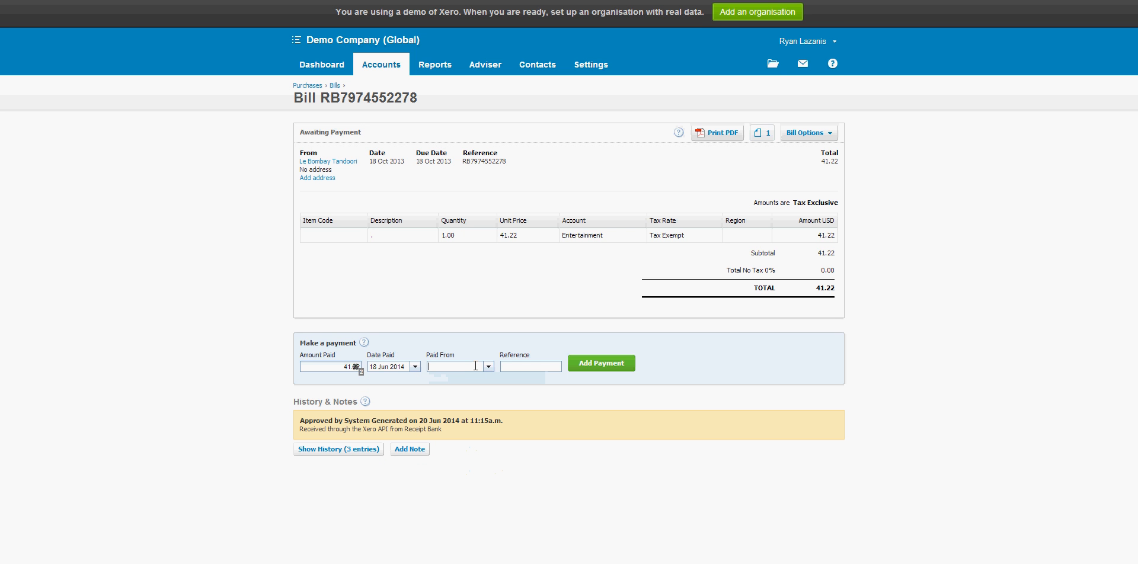